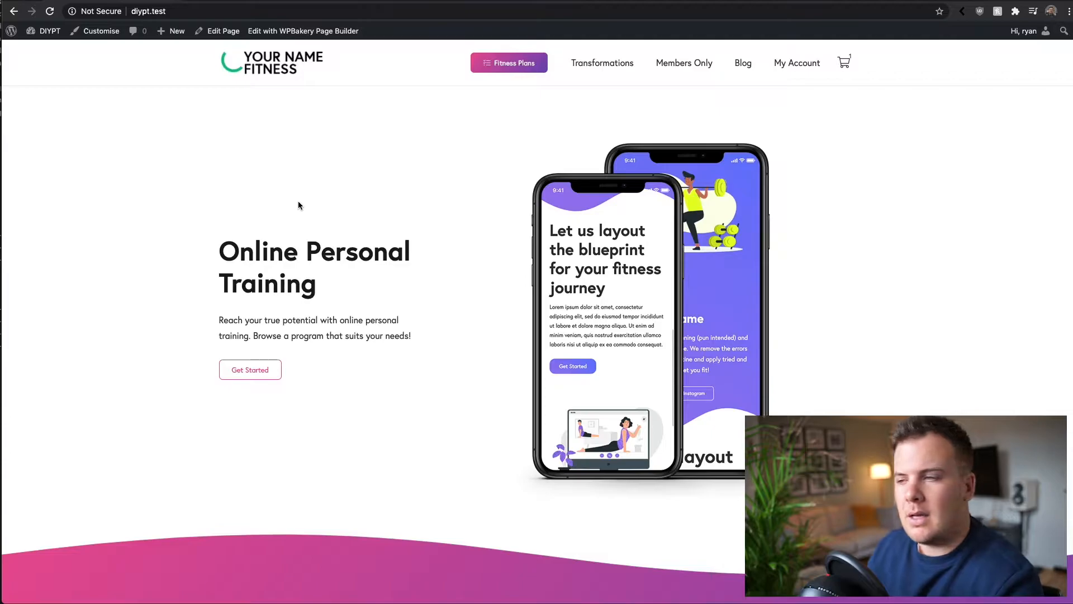
- Examine the heading and introductory text in the home page's hero section
{"action": "left_click_drag", "start_coordinate": [221, 250], "coordinate": [382, 286]}
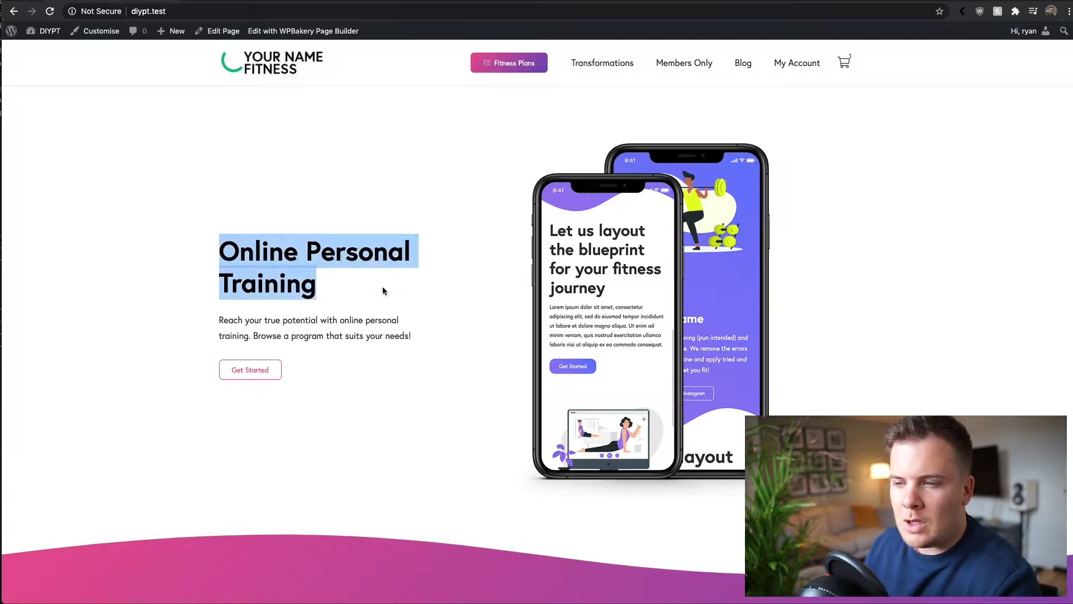
{"action": "left_click", "coordinate": [381, 284]}
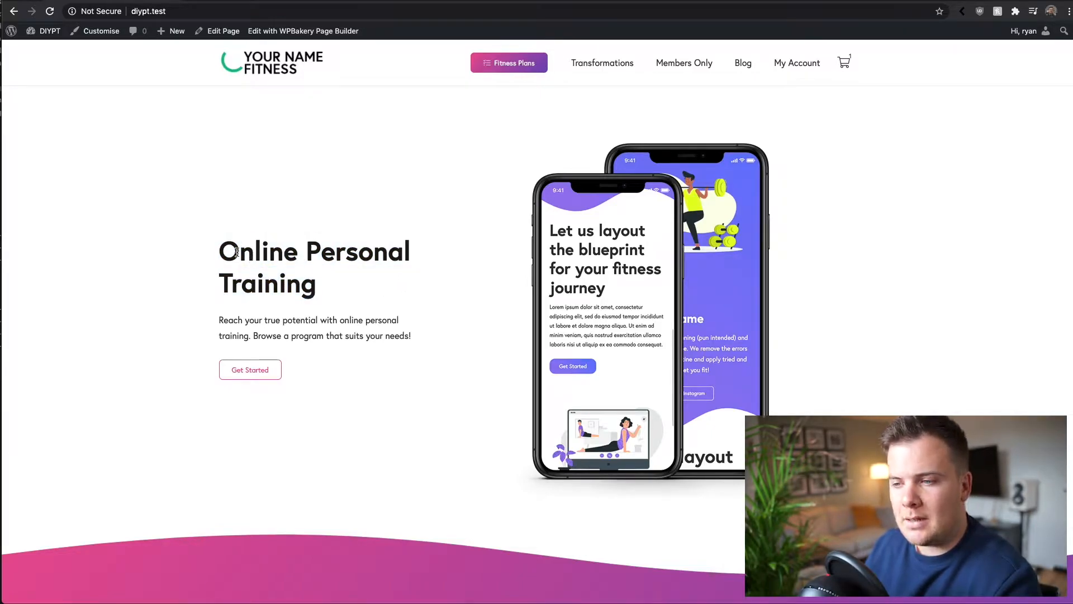
{"action": "left_click_drag", "start_coordinate": [217, 248], "coordinate": [347, 288]}
{"action": "left_click", "coordinate": [265, 300]}
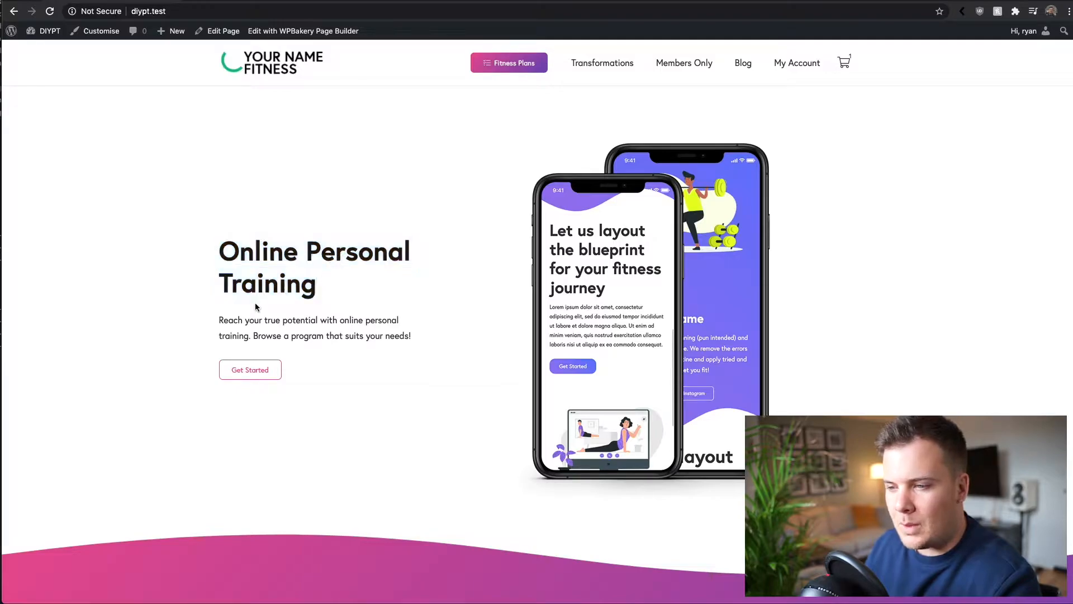
{"action": "left_click_drag", "start_coordinate": [218, 321], "coordinate": [434, 336]}
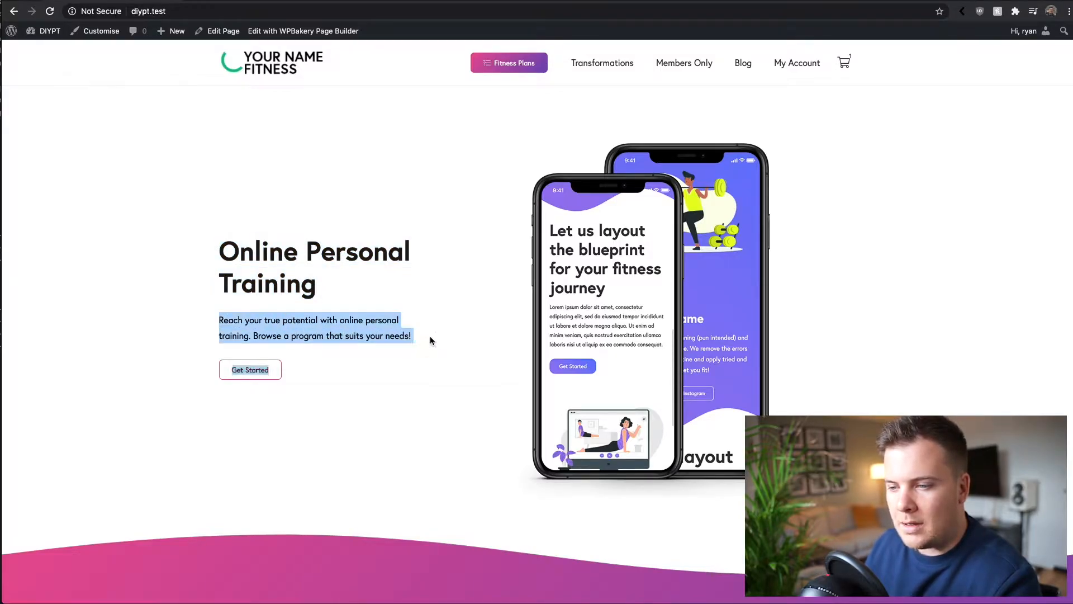
{"action": "left_click", "coordinate": [362, 330]}
{"action": "left_click", "coordinate": [432, 289]}
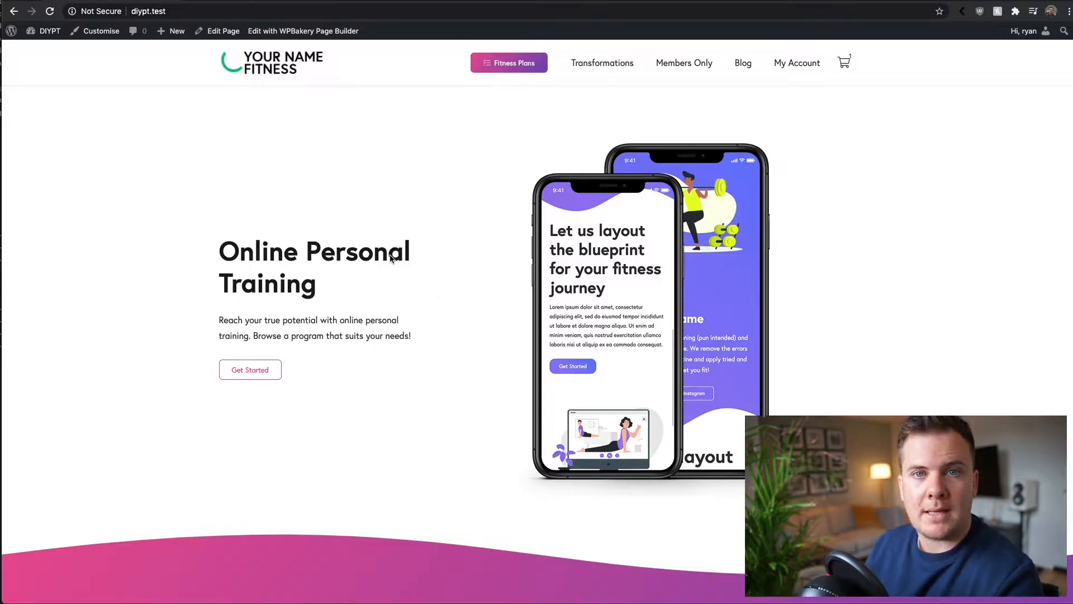
- Look through the home page's remaining sections, from the Whats up! introduction to the Our Tested Programs list
{"action": "scroll", "coordinate": [413, 208], "scroll_direction": "down", "scroll_amount": 2}
{"action": "scroll", "coordinate": [406, 204], "scroll_direction": "down", "scroll_amount": 10}
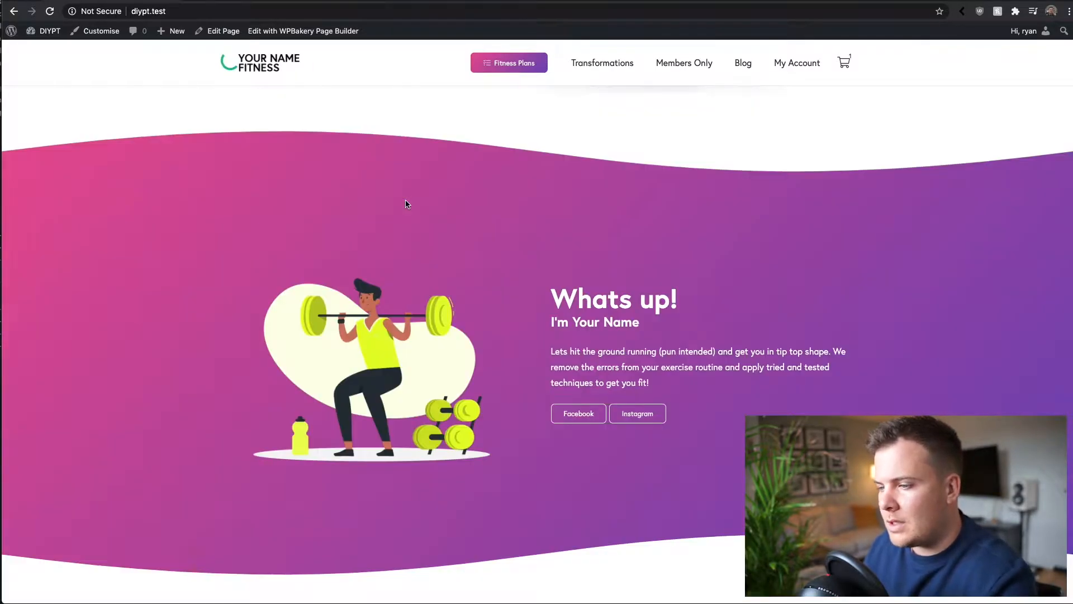
{"action": "scroll", "coordinate": [419, 201], "scroll_direction": "up", "scroll_amount": 5}
{"action": "left_click_drag", "start_coordinate": [589, 266], "coordinate": [747, 335]}
{"action": "left_click", "coordinate": [697, 319]}
{"action": "scroll", "coordinate": [614, 336], "scroll_direction": "down", "scroll_amount": 5}
{"action": "left_click_drag", "start_coordinate": [223, 351], "coordinate": [471, 450]}
{"action": "left_click", "coordinate": [472, 450]}
{"action": "scroll", "coordinate": [558, 391], "scroll_direction": "up", "scroll_amount": 5}
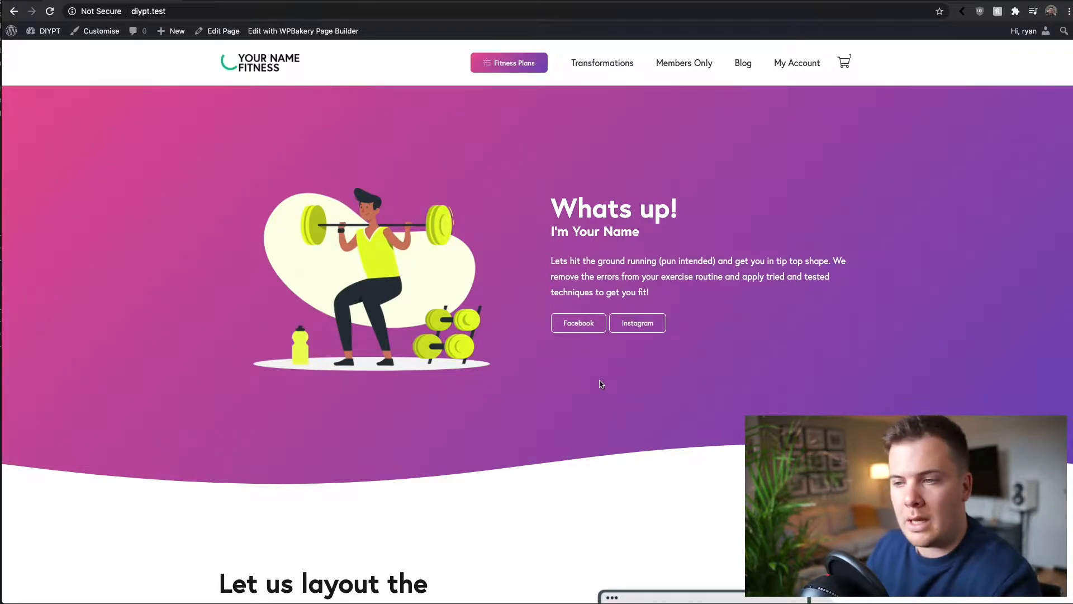
{"action": "scroll", "coordinate": [574, 376], "scroll_direction": "down", "scroll_amount": 10}
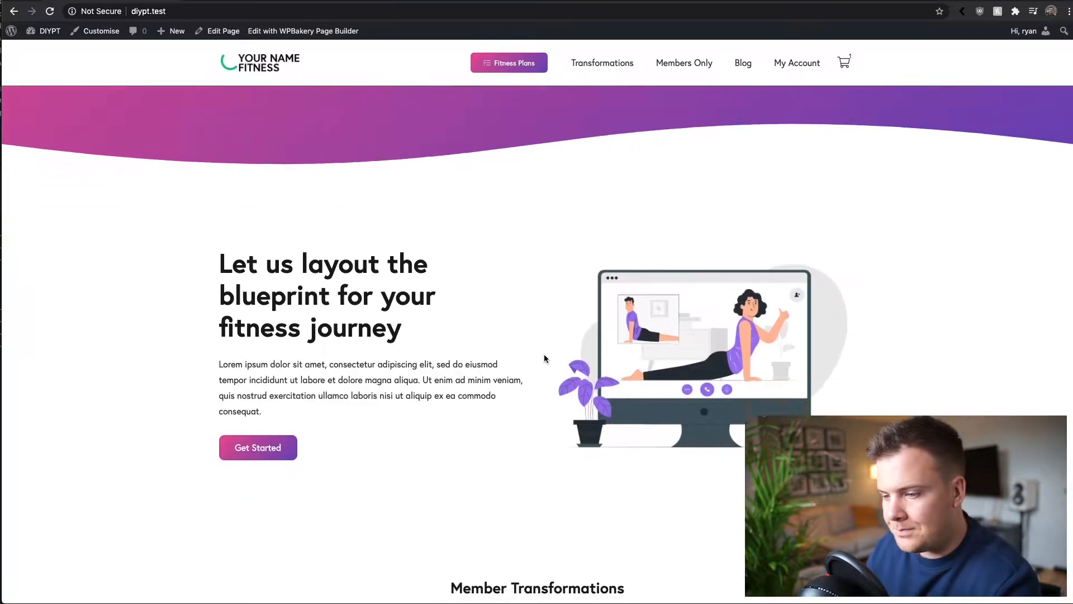
{"action": "scroll", "coordinate": [487, 345], "scroll_direction": "down", "scroll_amount": 8}
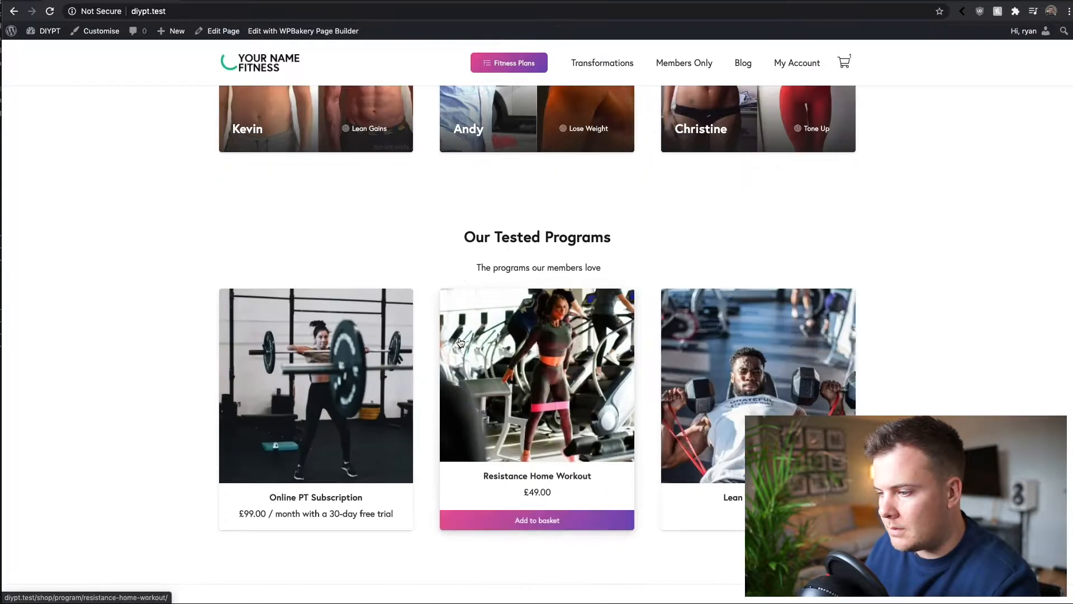
{"action": "scroll", "coordinate": [459, 342], "scroll_direction": "up", "scroll_amount": 18}
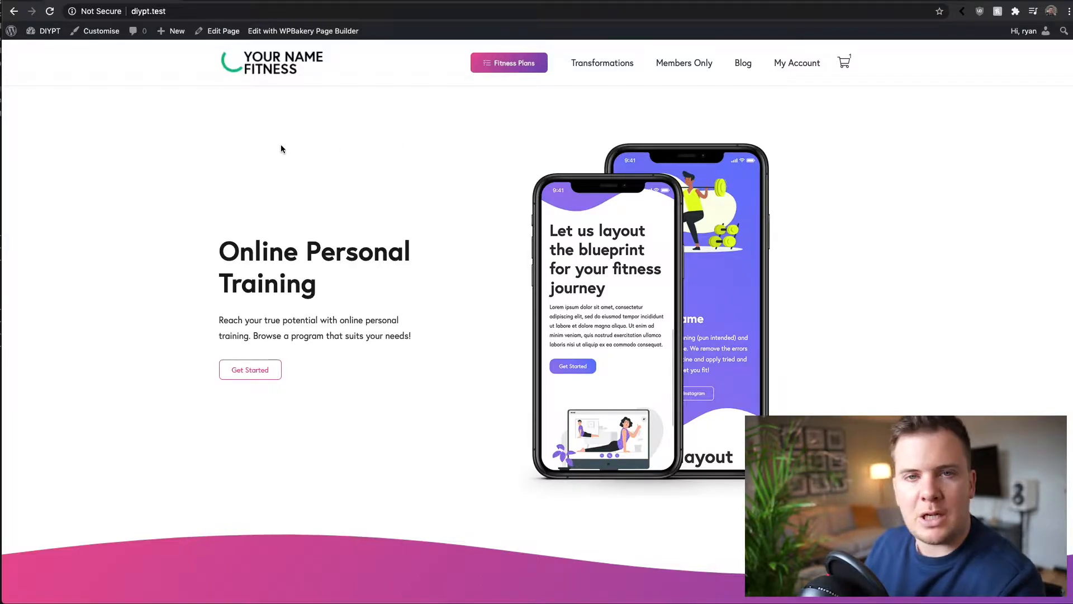
- Open the Home page in the WordPress editor directly from the live site
{"action": "mouse_move", "coordinate": [219, 39]}
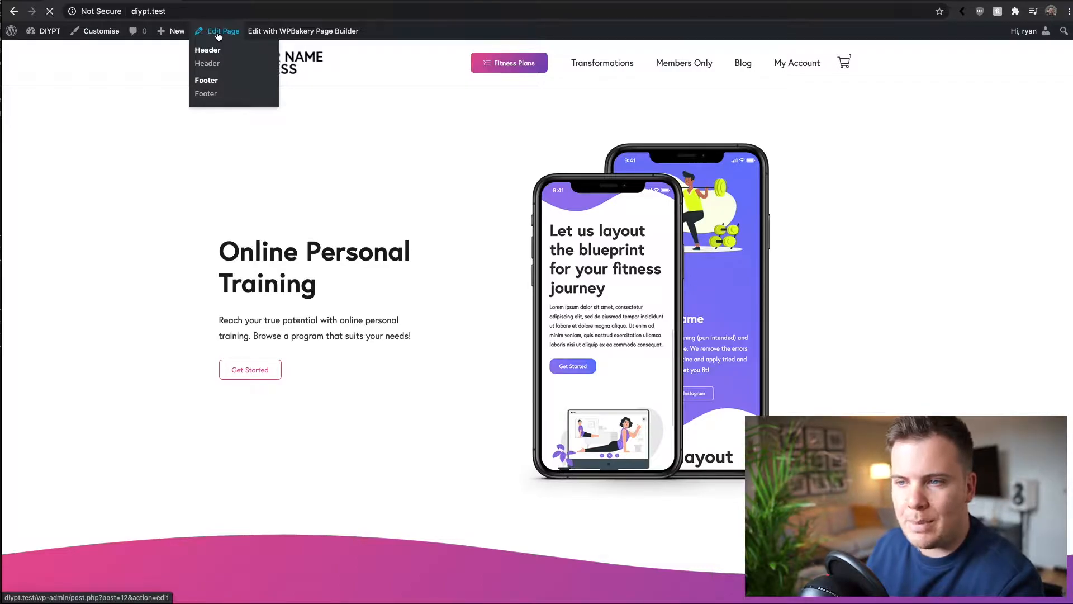
{"action": "left_click", "coordinate": [219, 36]}
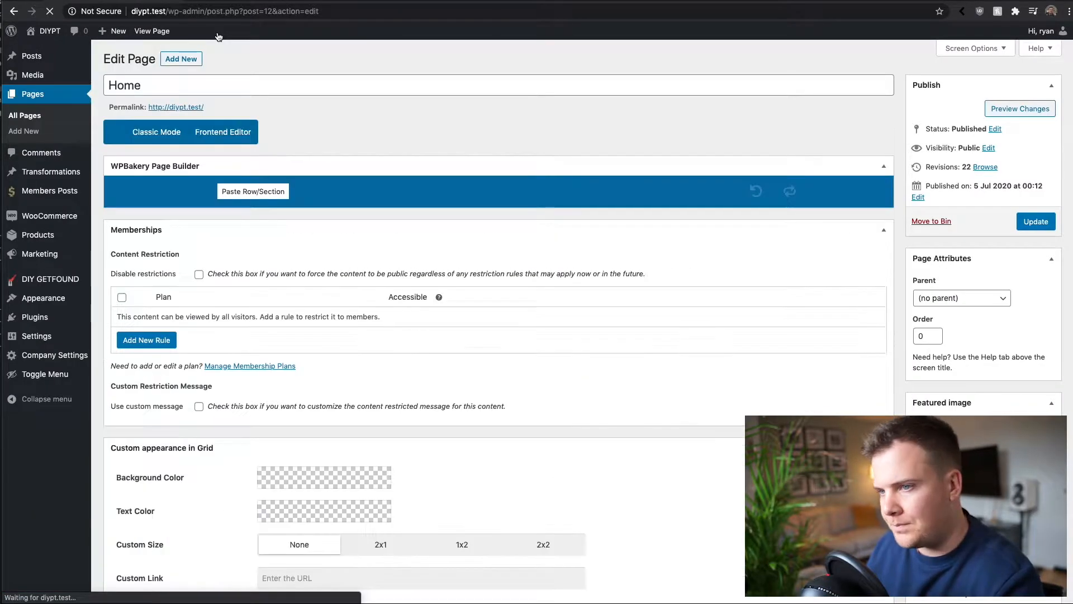
{"action": "scroll", "coordinate": [400, 129], "scroll_direction": "down", "scroll_amount": 1}
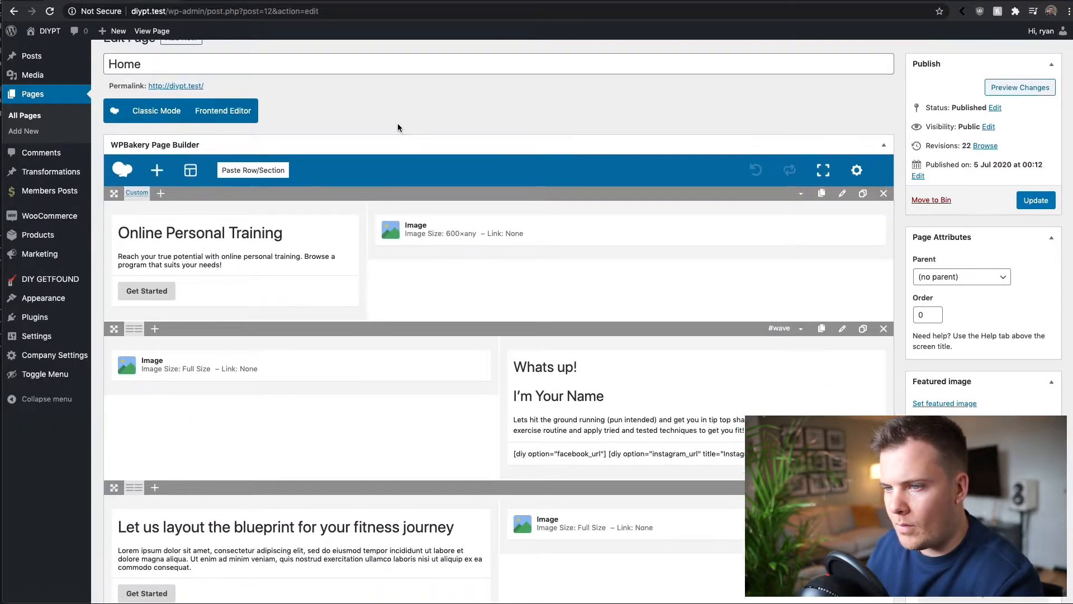
{"action": "scroll", "coordinate": [248, 126], "scroll_direction": "up", "scroll_amount": 1}
- Open the Home page's permalink in a separate browser tab and return to the editor
{"action": "right_click", "coordinate": [202, 107]}
{"action": "left_click", "coordinate": [227, 114]}
{"action": "left_click", "coordinate": [270, 1]}
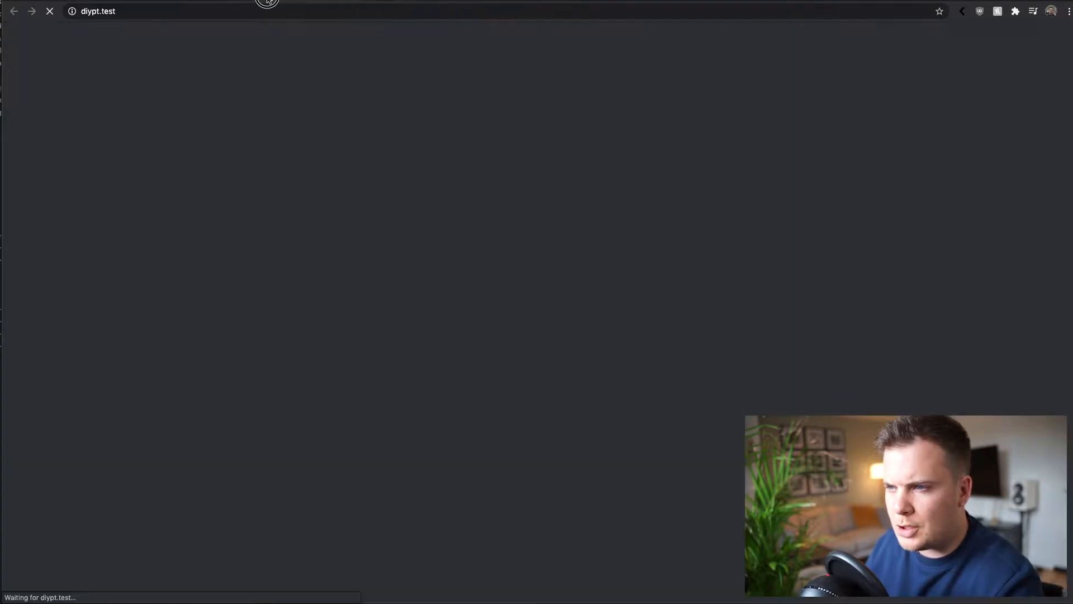
{"action": "left_click", "coordinate": [307, 1]}
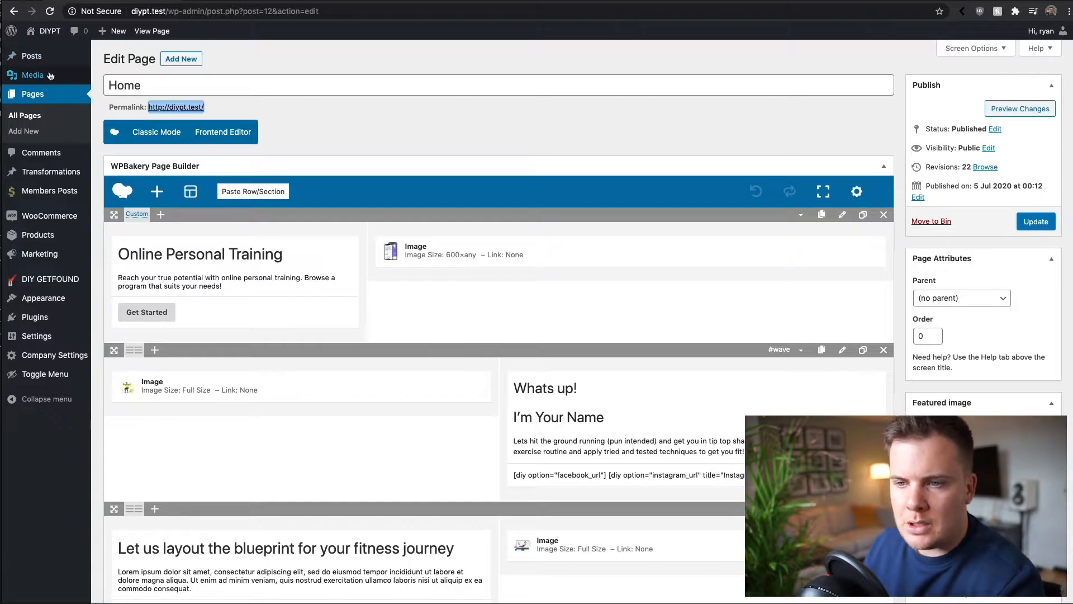
- Open the Home page for editing from the list of all pages and look over its WPBakery layout
{"action": "left_click", "coordinate": [23, 120]}
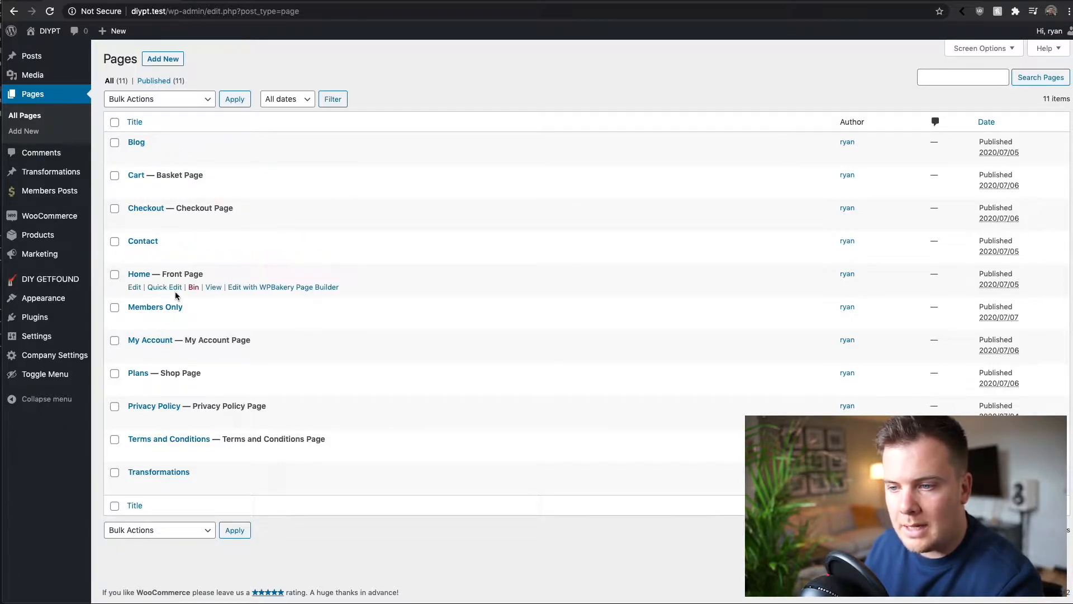
{"action": "left_click", "coordinate": [136, 288]}
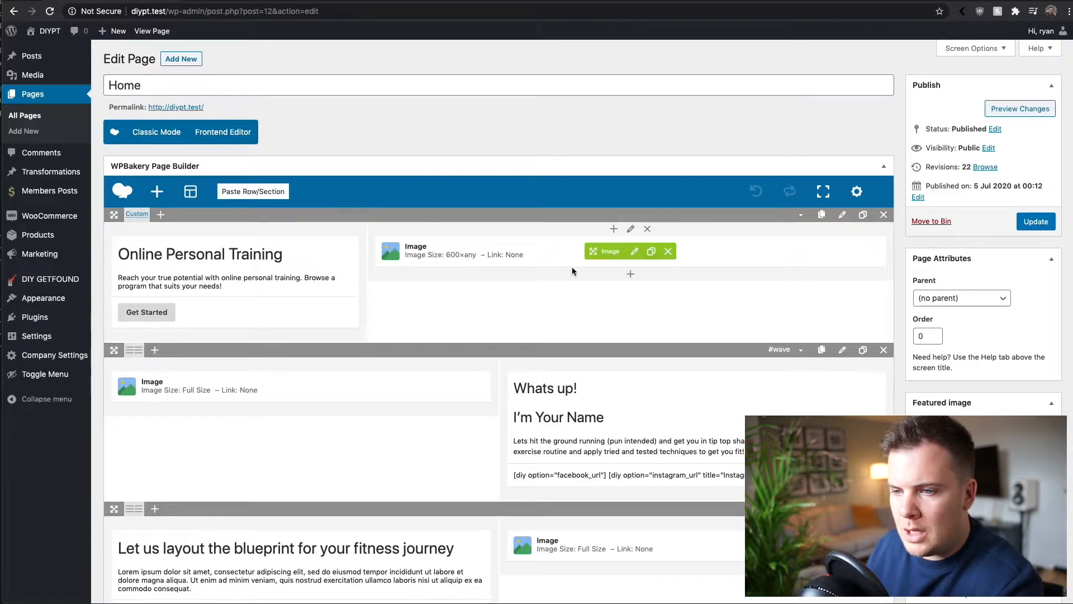
{"action": "scroll", "coordinate": [510, 274], "scroll_direction": "down", "scroll_amount": 2}
{"action": "scroll", "coordinate": [485, 257], "scroll_direction": "down", "scroll_amount": 2}
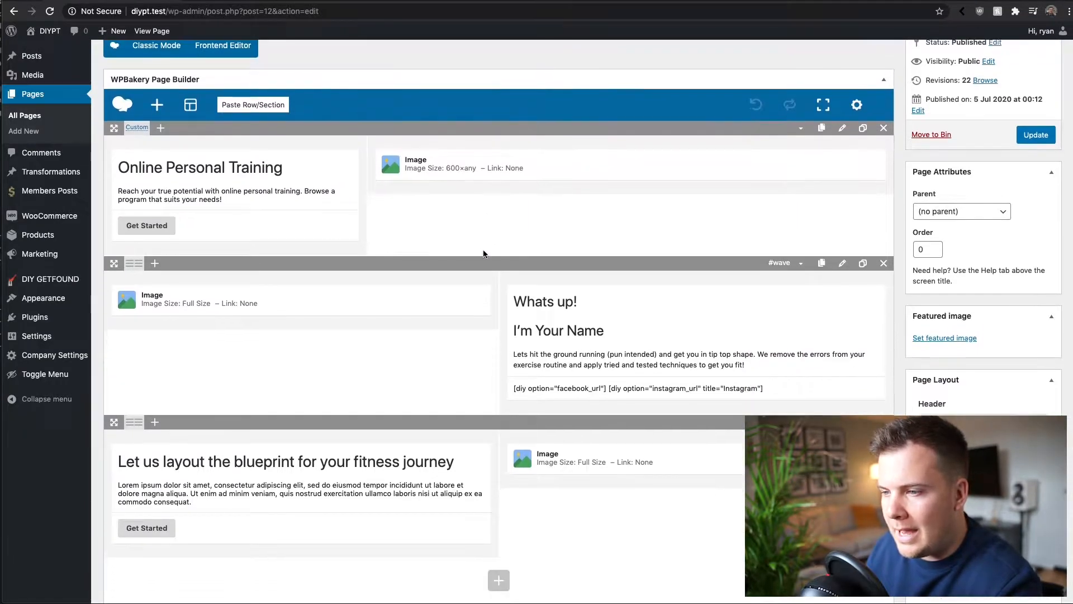
{"action": "scroll", "coordinate": [340, 169], "scroll_direction": "up", "scroll_amount": 3}
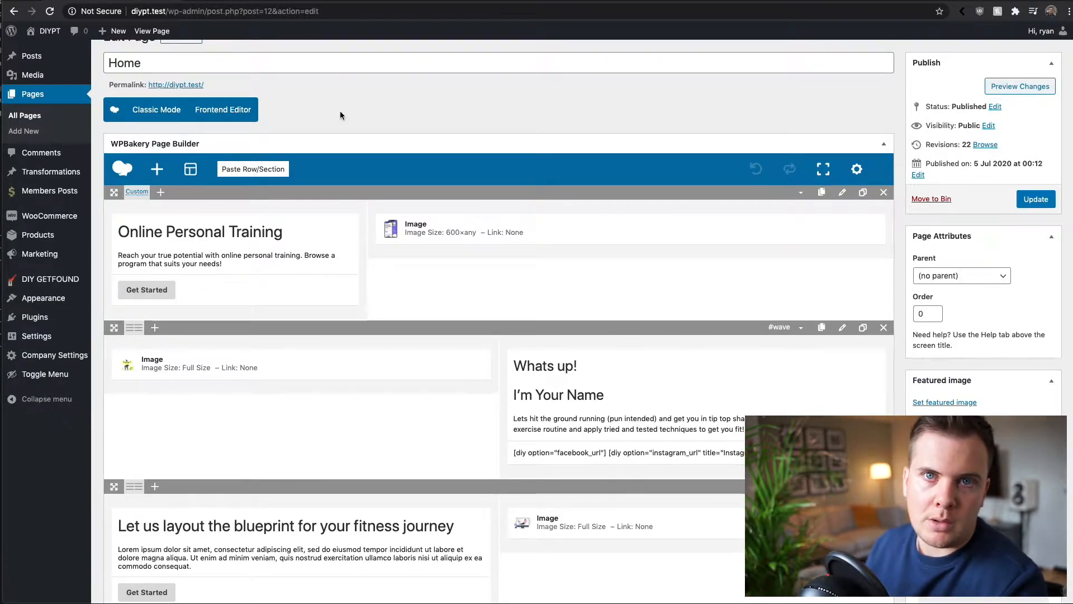
{"action": "scroll", "coordinate": [386, 107], "scroll_direction": "up", "scroll_amount": 1}
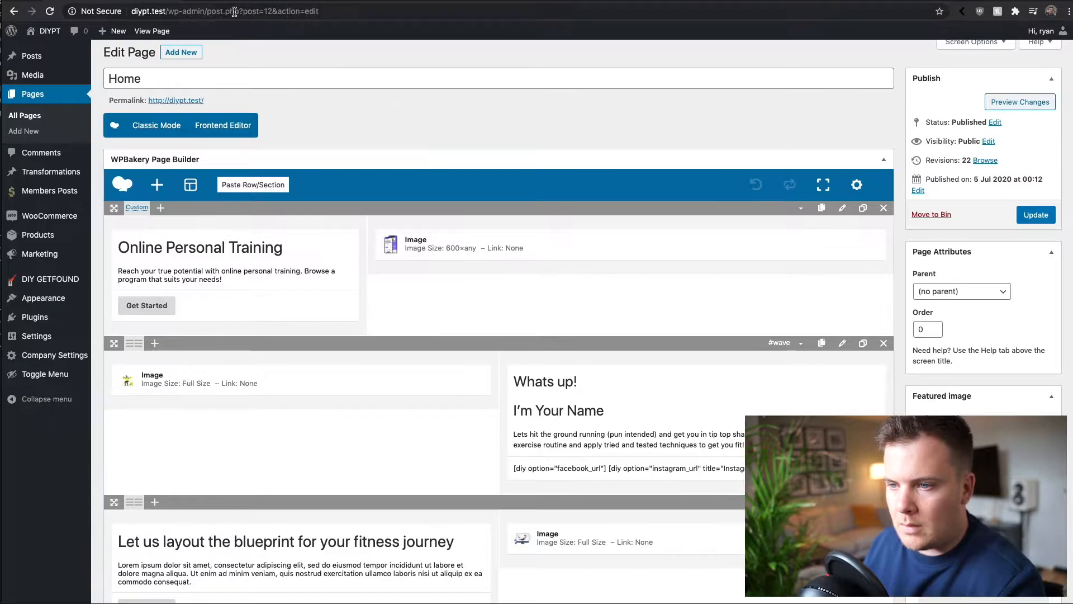
- Compare the hero heading on the live home page with the matching text block in the page builder
{"action": "left_click", "coordinate": [237, 1]}
{"action": "left_click_drag", "start_coordinate": [220, 250], "coordinate": [364, 294]}
{"action": "left_click", "coordinate": [134, 1]}
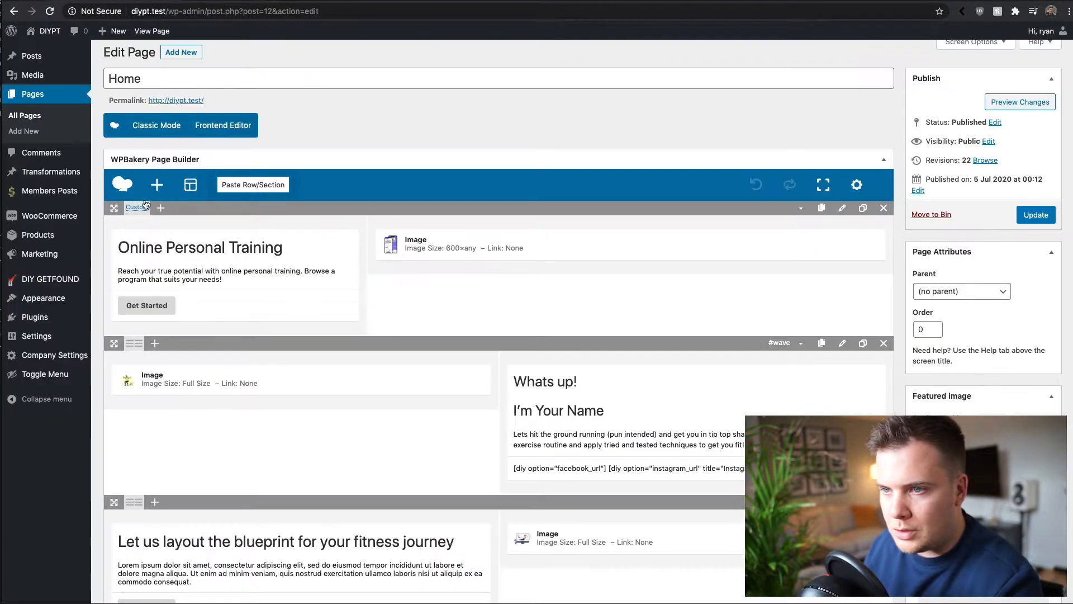
{"action": "left_click", "coordinate": [237, 1]}
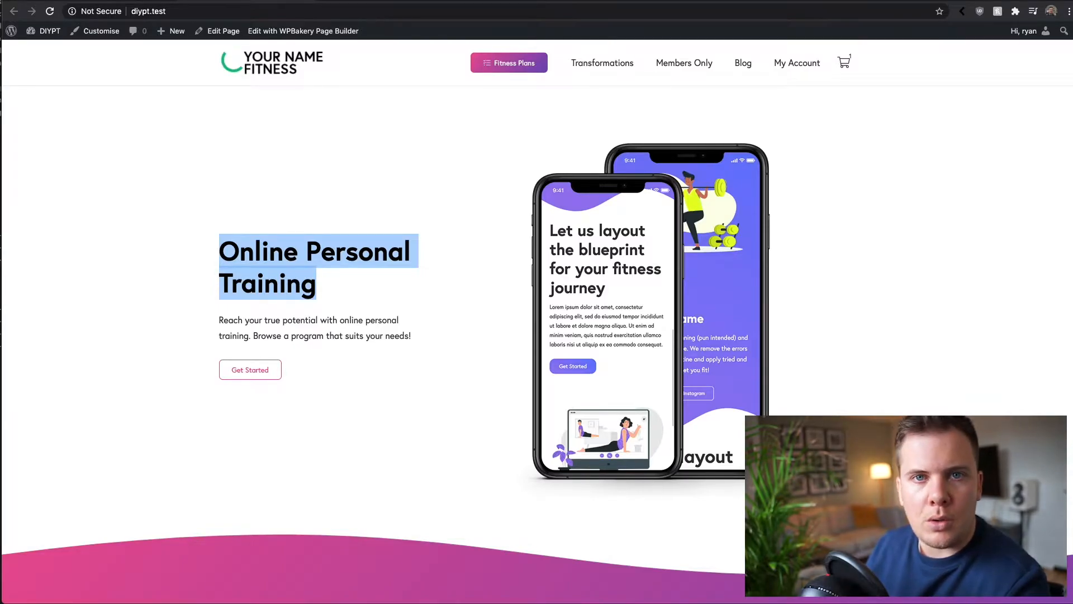
{"action": "left_click", "coordinate": [278, 225]}
{"action": "left_click_drag", "start_coordinate": [218, 247], "coordinate": [385, 289]}
{"action": "left_click", "coordinate": [386, 290]}
{"action": "left_click", "coordinate": [228, 31]}
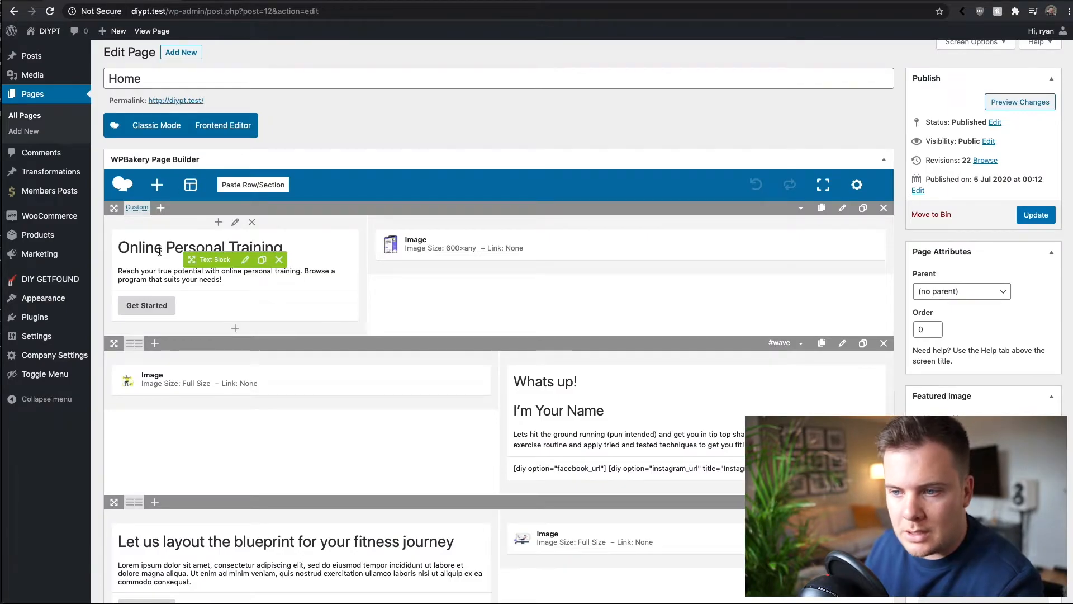
- Edit the hero section's text block so that its heading reads Personal Training
{"action": "left_click", "coordinate": [246, 262]}
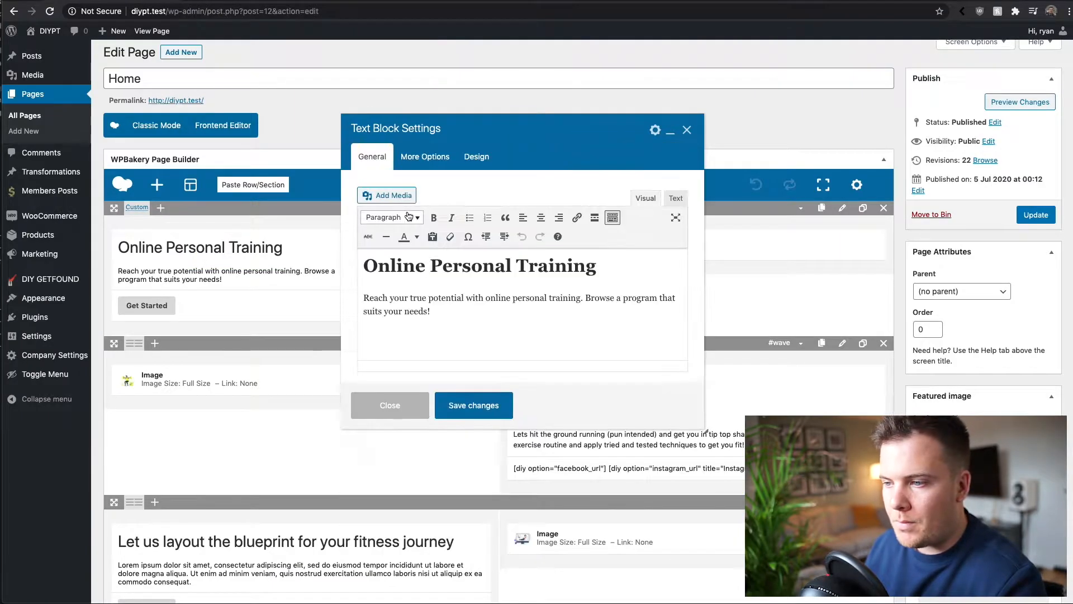
{"action": "double_click", "coordinate": [396, 267]}
{"action": "key", "text": "Delete"}
{"action": "key", "text": "Delete"}
{"action": "key", "text": "Delete"}
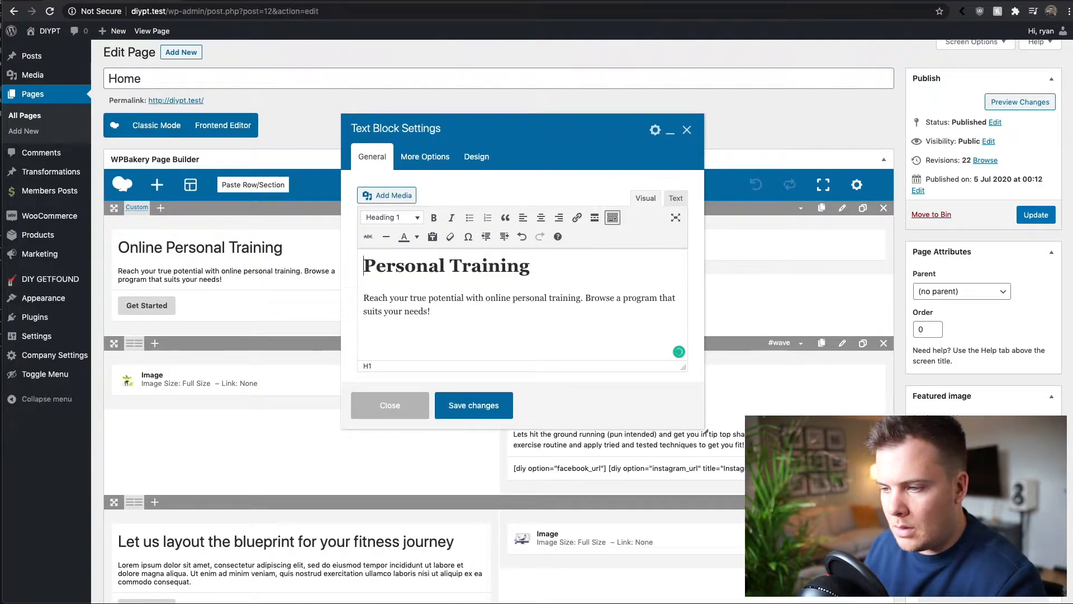
{"action": "type", "text": "P"}
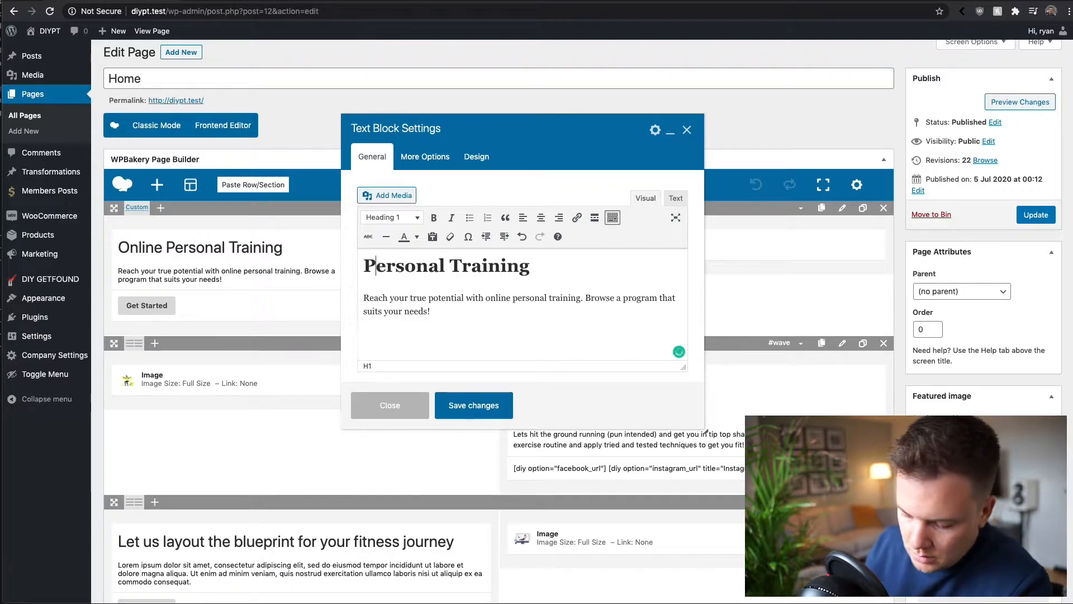
{"action": "left_click", "coordinate": [414, 277]}
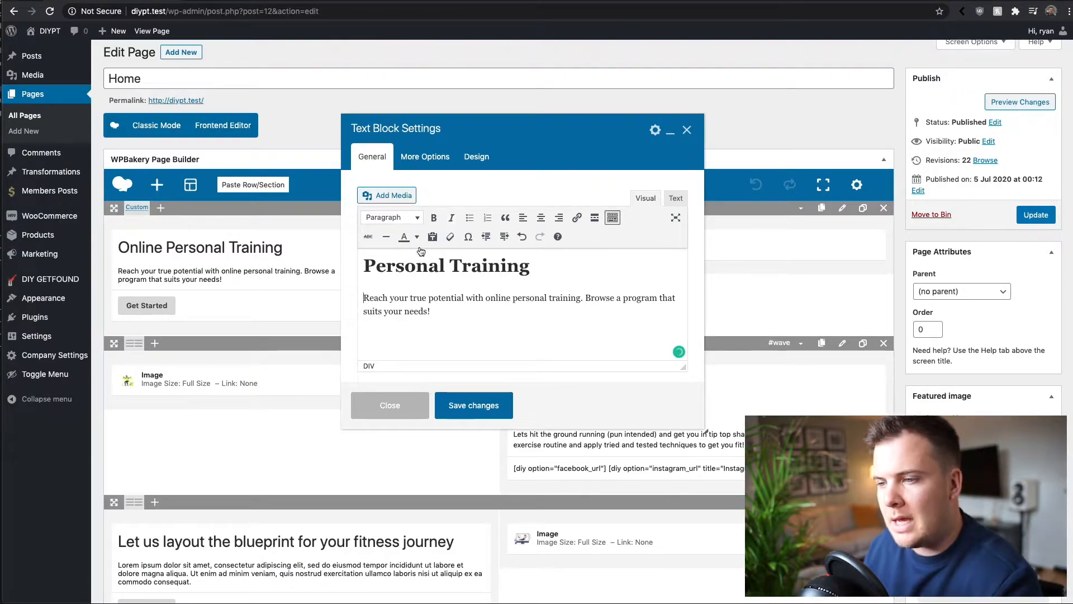
- Try the Heading 2 style on the Personal Training heading and restore it to Heading 1
{"action": "left_click", "coordinate": [405, 266]}
{"action": "left_click_drag", "start_coordinate": [367, 266], "coordinate": [539, 267]}
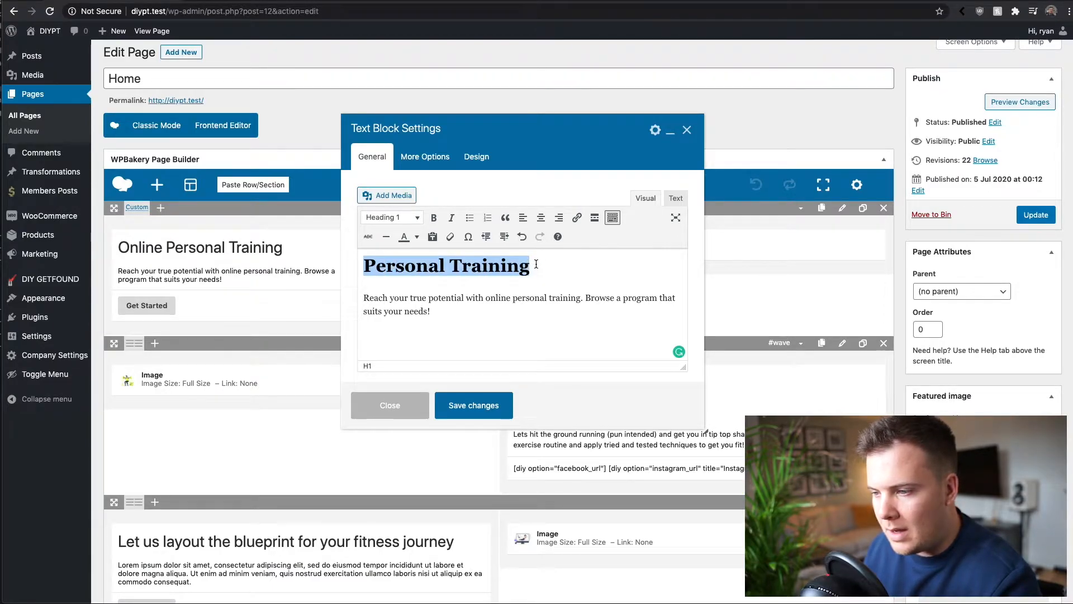
{"action": "left_click", "coordinate": [378, 215]}
{"action": "left_click", "coordinate": [402, 281]}
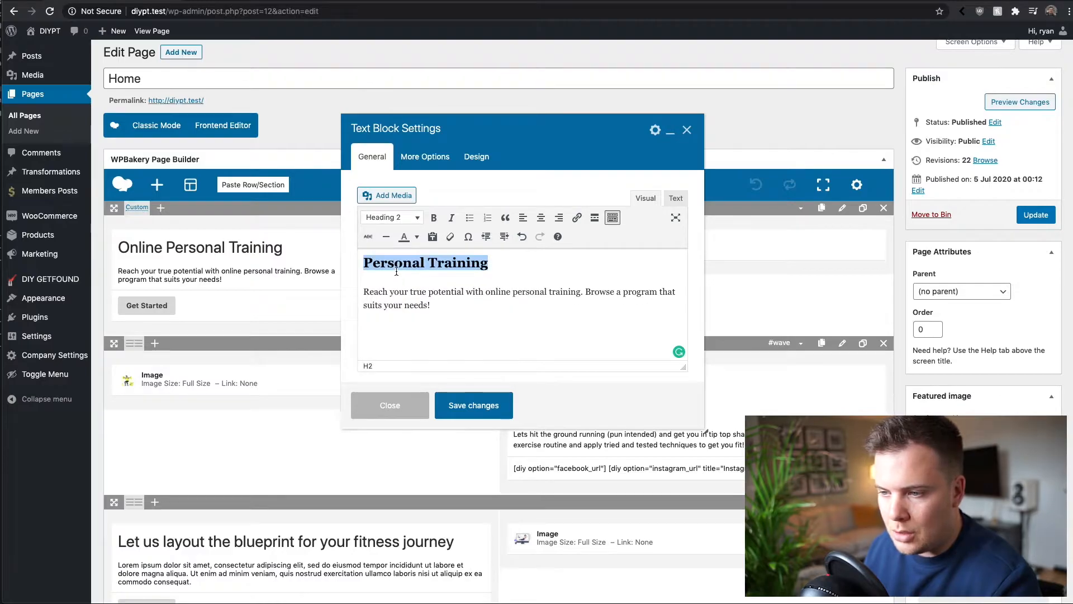
{"action": "left_click", "coordinate": [391, 216]}
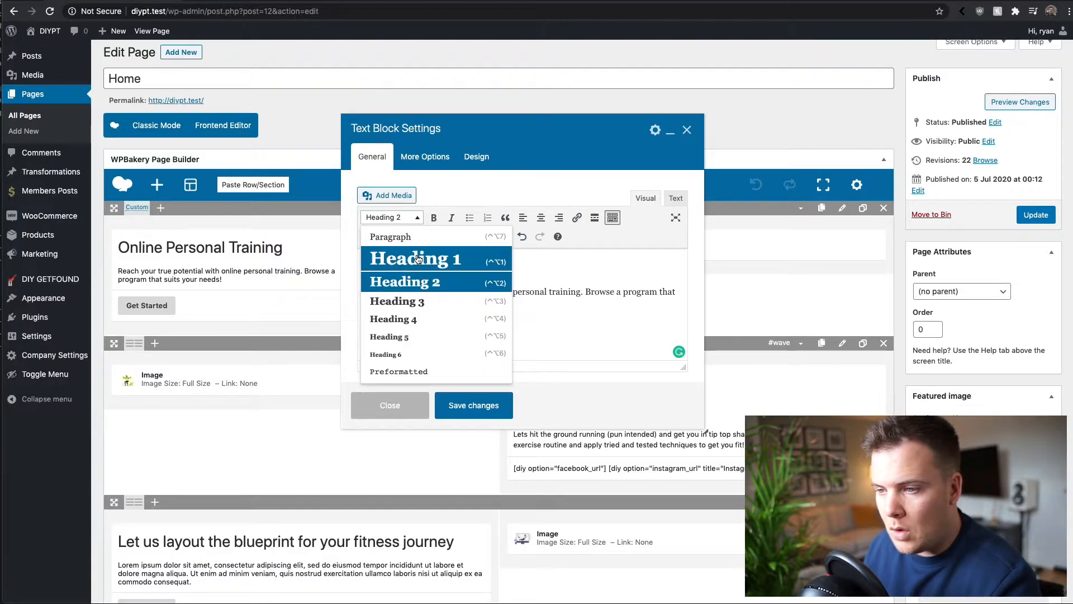
{"action": "left_click", "coordinate": [414, 261]}
{"action": "left_click", "coordinate": [399, 267]}
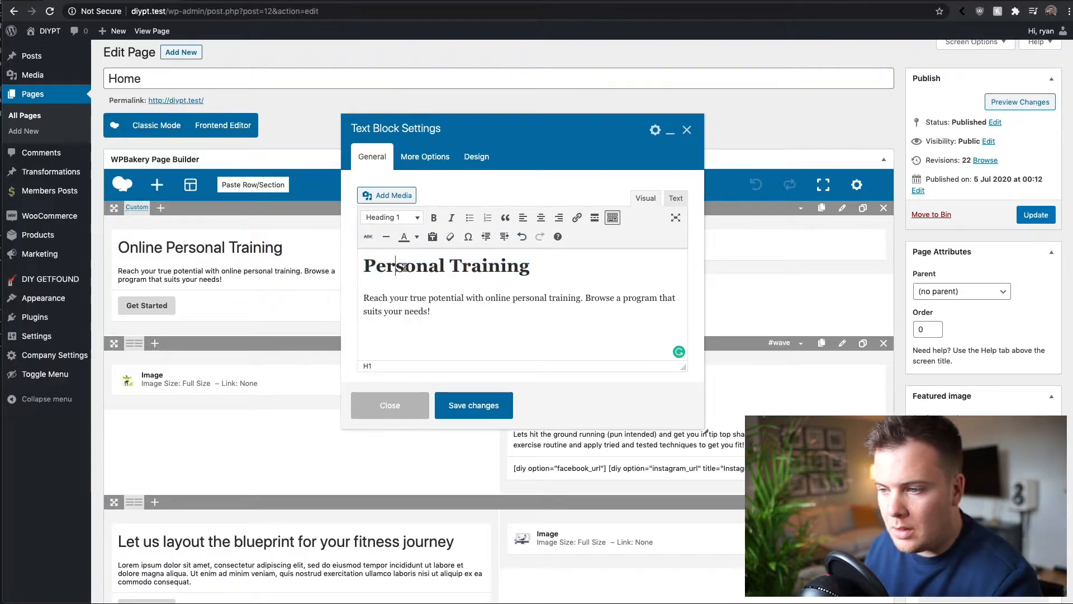
- Try bold and italic formatting on the paragraph below the heading and remove both again
{"action": "left_click", "coordinate": [385, 298]}
{"action": "mouse_move", "coordinate": [364, 297]}
{"action": "left_mouse_down"}
{"action": "mouse_move", "coordinate": [440, 310]}
{"action": "mouse_move", "coordinate": [367, 296]}
{"action": "left_mouse_up"}
{"action": "left_click", "coordinate": [423, 313]}
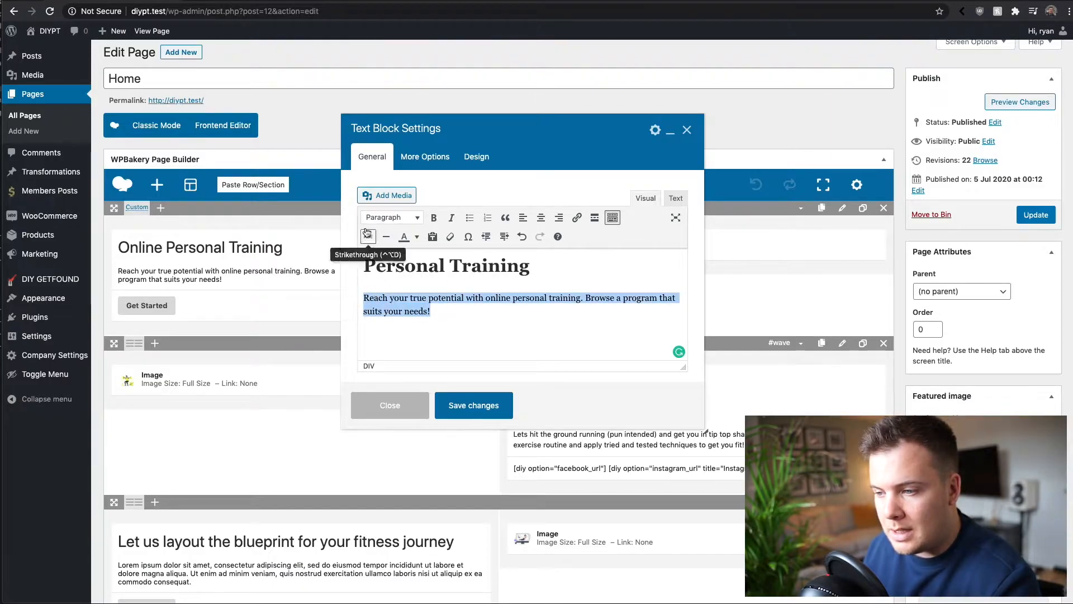
{"action": "left_click", "coordinate": [449, 310]}
{"action": "left_click_drag", "start_coordinate": [449, 310], "coordinate": [366, 299]}
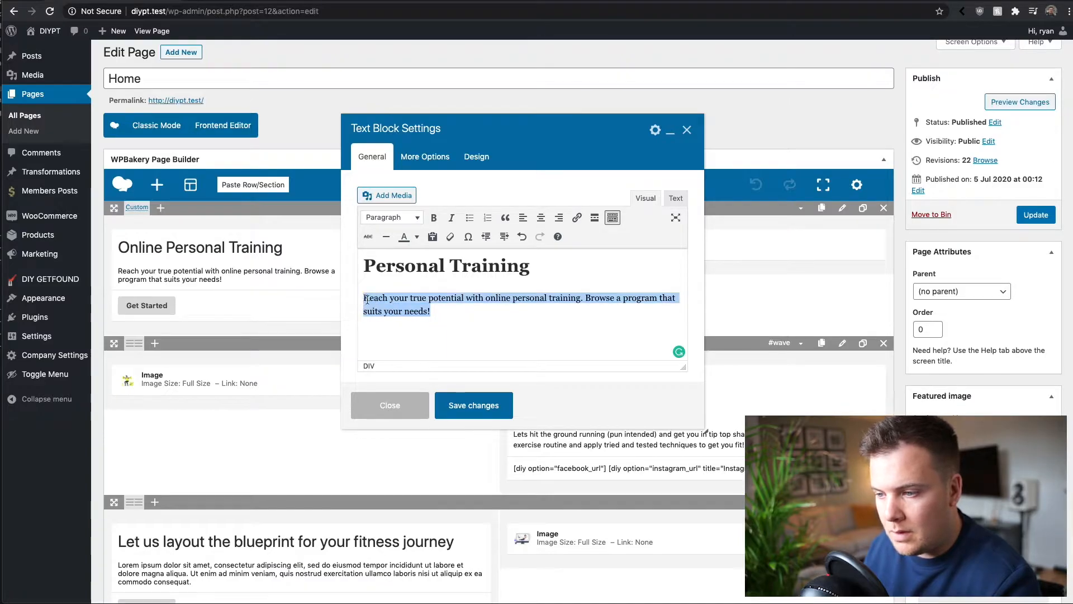
{"action": "left_click", "coordinate": [433, 218]}
{"action": "left_click", "coordinate": [450, 219]}
{"action": "left_click", "coordinate": [450, 218]}
{"action": "left_click", "coordinate": [433, 218]}
{"action": "left_click", "coordinate": [459, 311]}
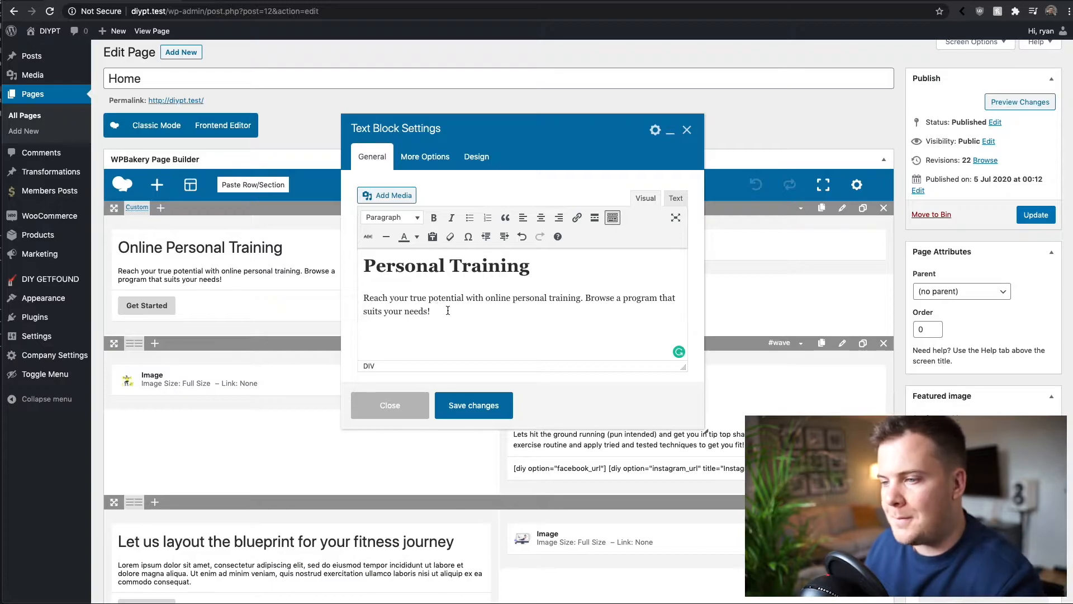
{"action": "left_click", "coordinate": [380, 266]}
{"action": "left_click", "coordinate": [399, 311]}
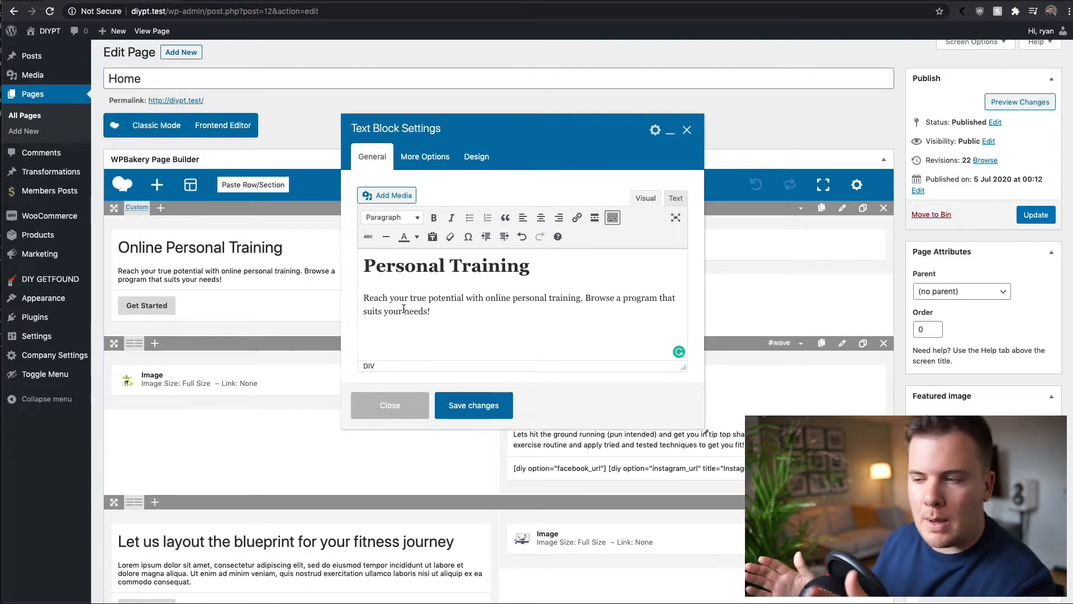
- Save the hero text block with its Personal Training heading and the paragraph below it
{"action": "left_click", "coordinate": [455, 313]}
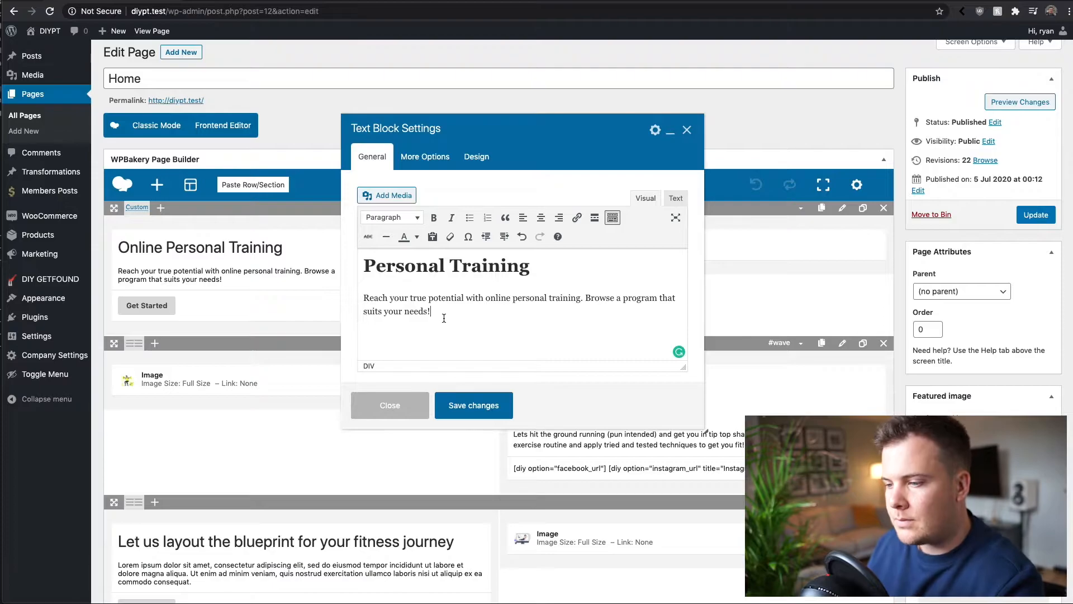
{"action": "left_click_drag", "start_coordinate": [363, 267], "coordinate": [531, 307]}
{"action": "left_click", "coordinate": [531, 308]}
{"action": "left_click", "coordinate": [475, 405]}
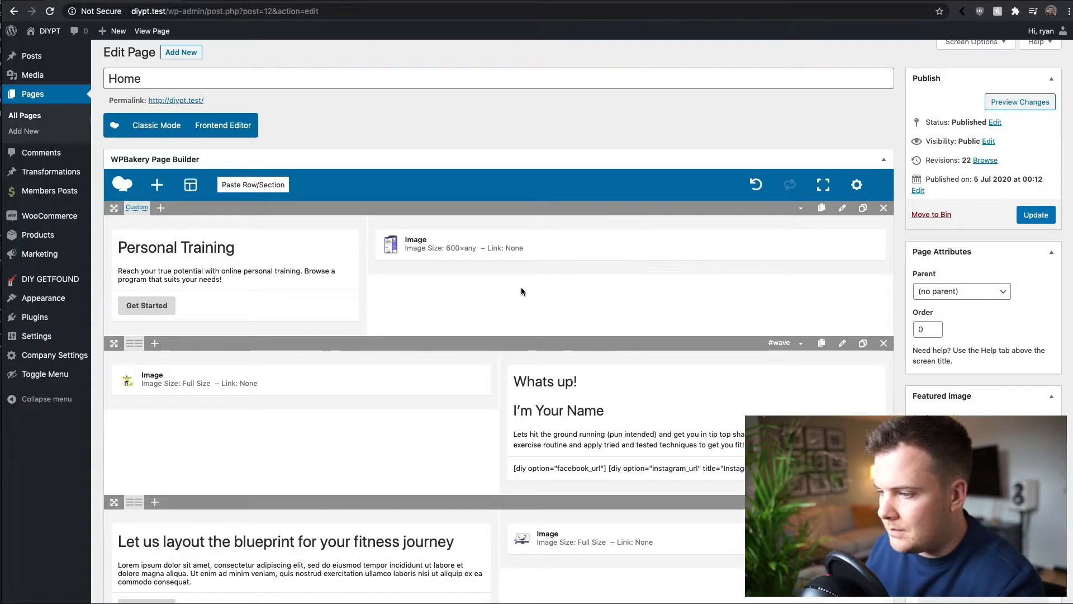
- Replace the weightlifter image in the Whats up! row with Online-Personal-Trainer-rafiki-1.png from the media library and save the image settings
{"action": "scroll", "coordinate": [535, 285], "scroll_direction": "down", "scroll_amount": 1}
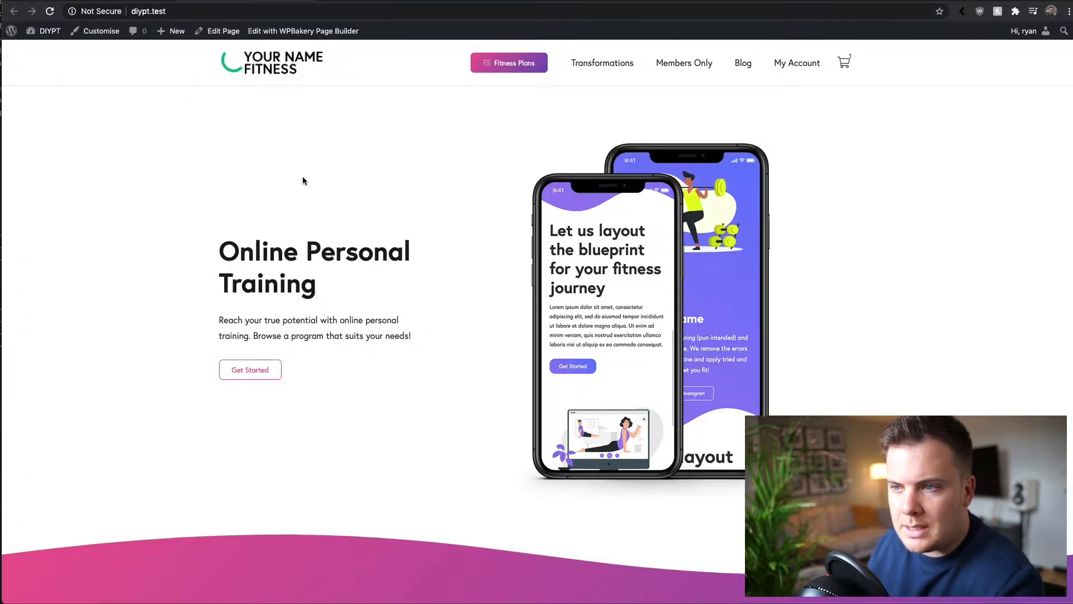
{"action": "scroll", "coordinate": [408, 209], "scroll_direction": "down", "scroll_amount": 5}
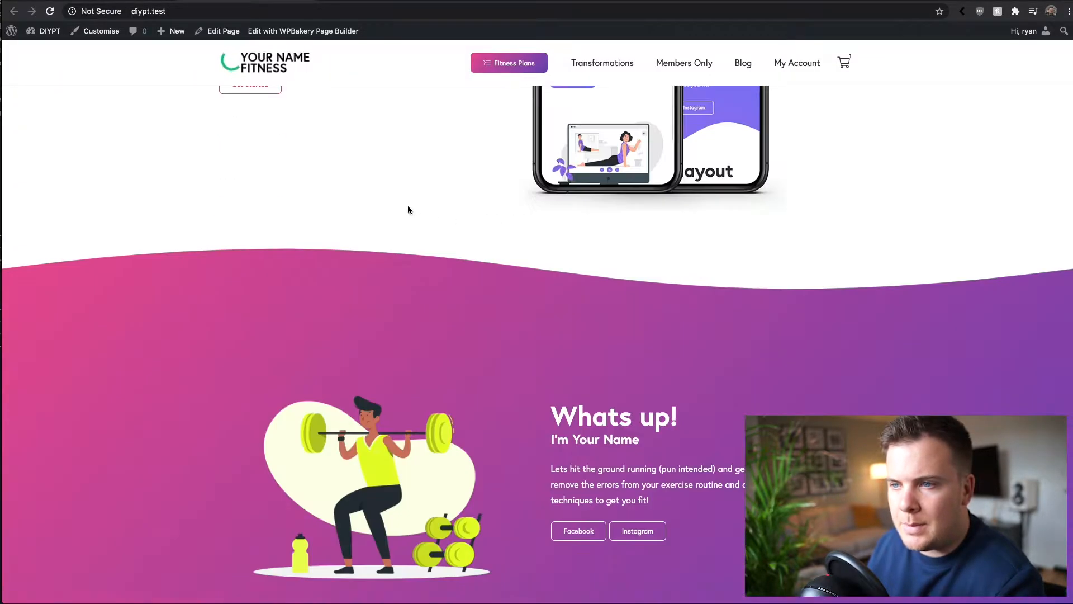
{"action": "scroll", "coordinate": [408, 209], "scroll_direction": "down", "scroll_amount": 5}
{"action": "scroll", "coordinate": [400, 229], "scroll_direction": "up", "scroll_amount": 4}
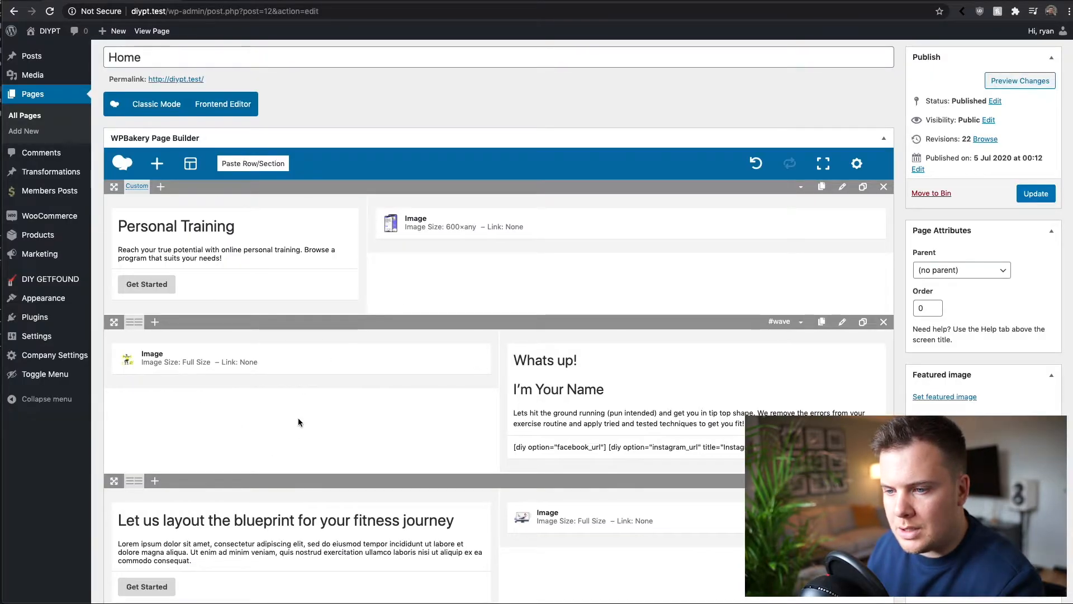
{"action": "mouse_move", "coordinate": [310, 368]}
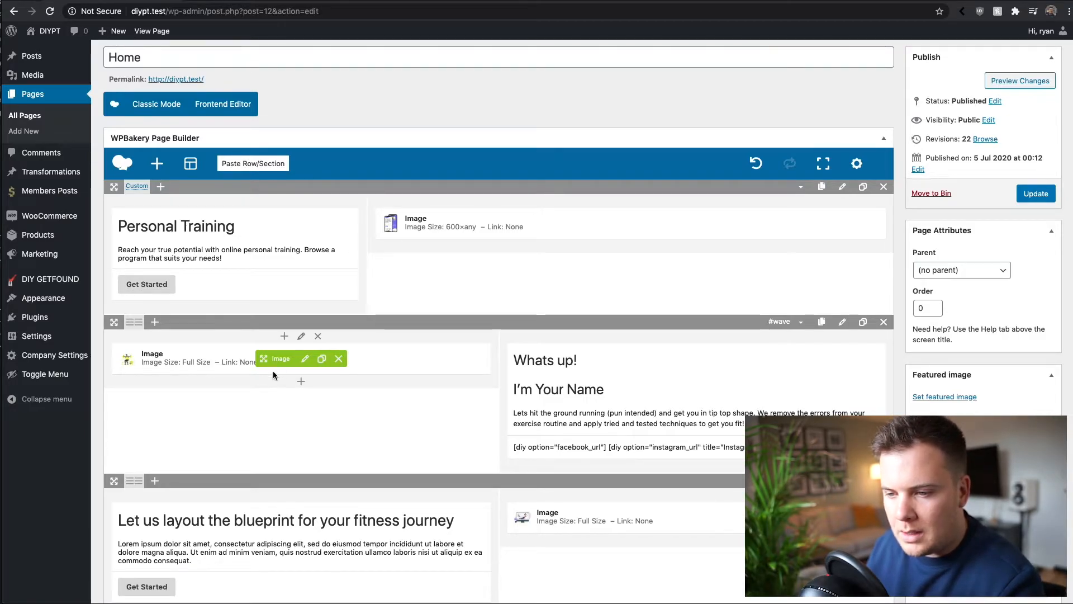
{"action": "left_click", "coordinate": [305, 359]}
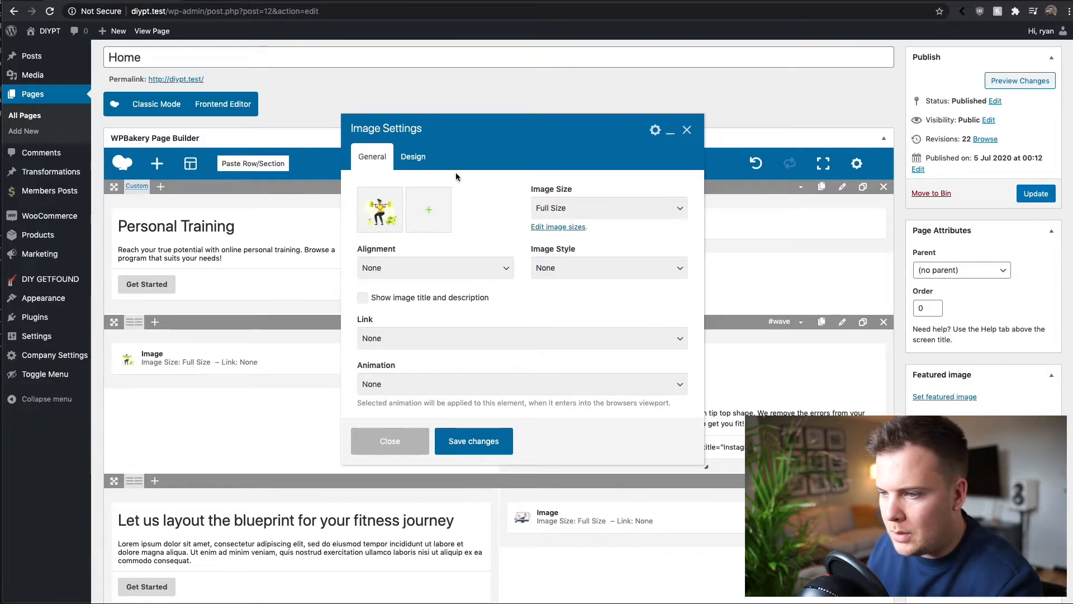
{"action": "left_click", "coordinate": [382, 213]}
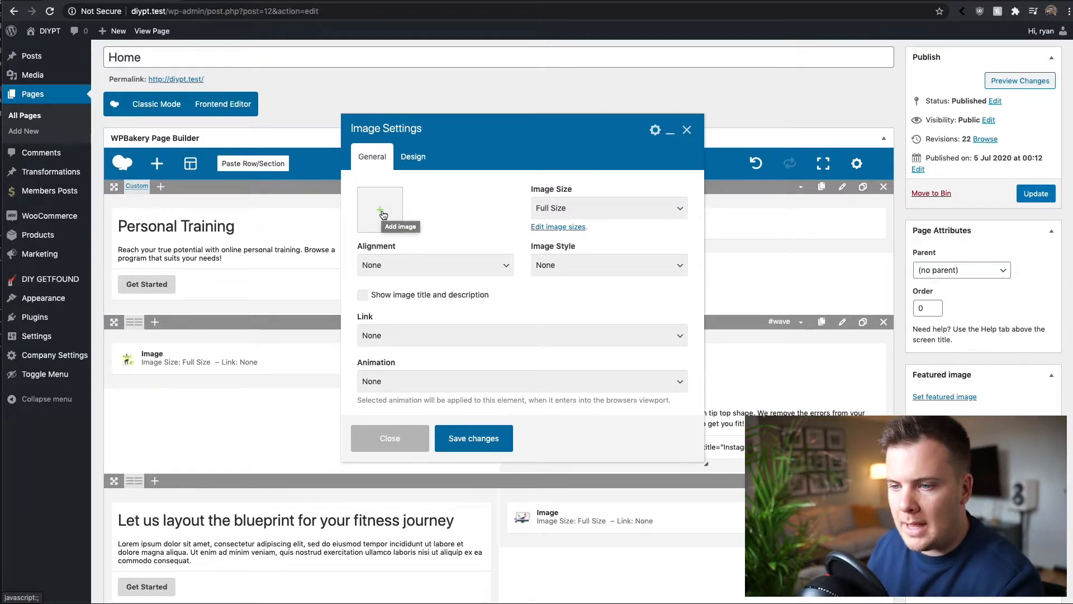
{"action": "left_click", "coordinate": [383, 213]}
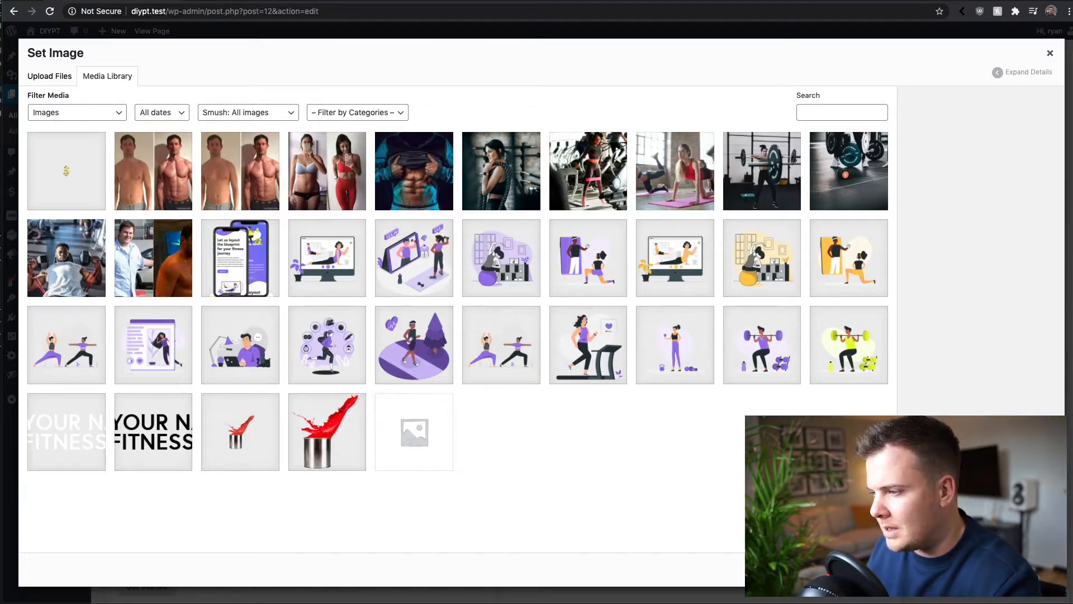
{"action": "left_click", "coordinate": [844, 274]}
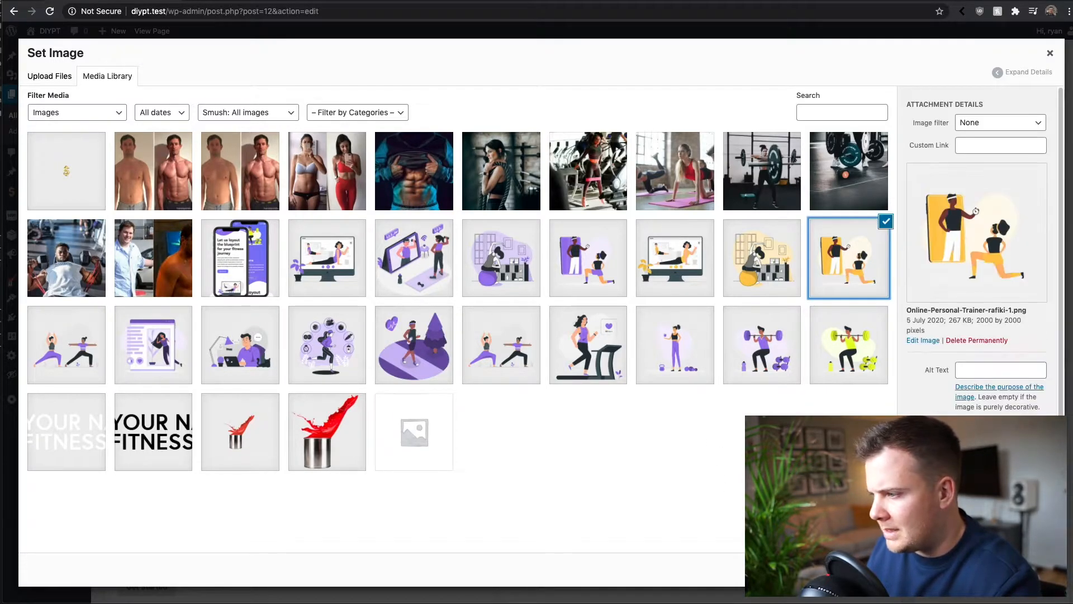
{"action": "left_click", "coordinate": [1029, 569]}
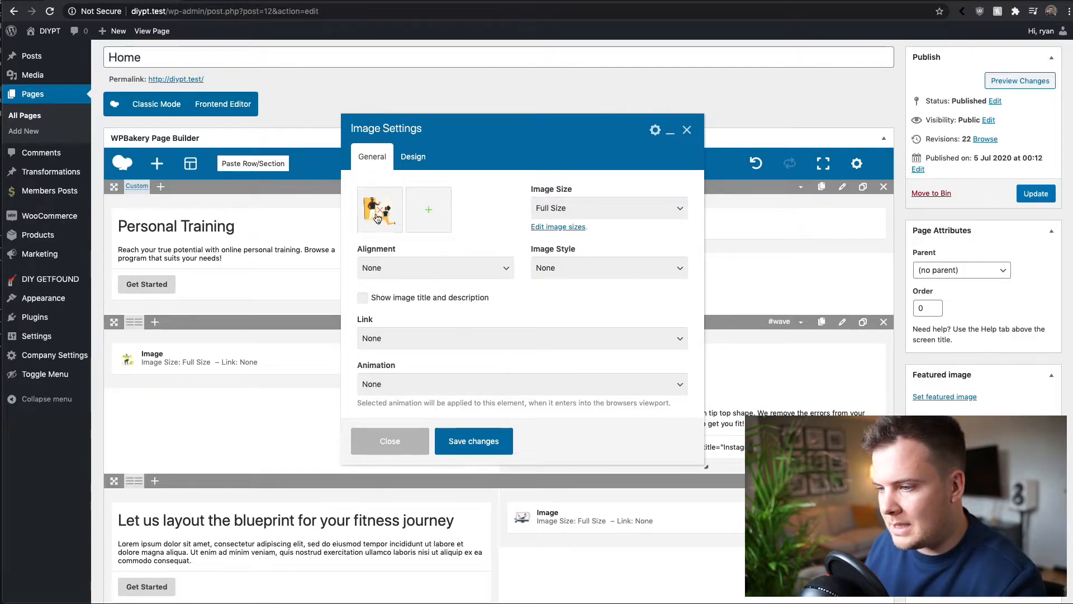
{"action": "left_click", "coordinate": [474, 441]}
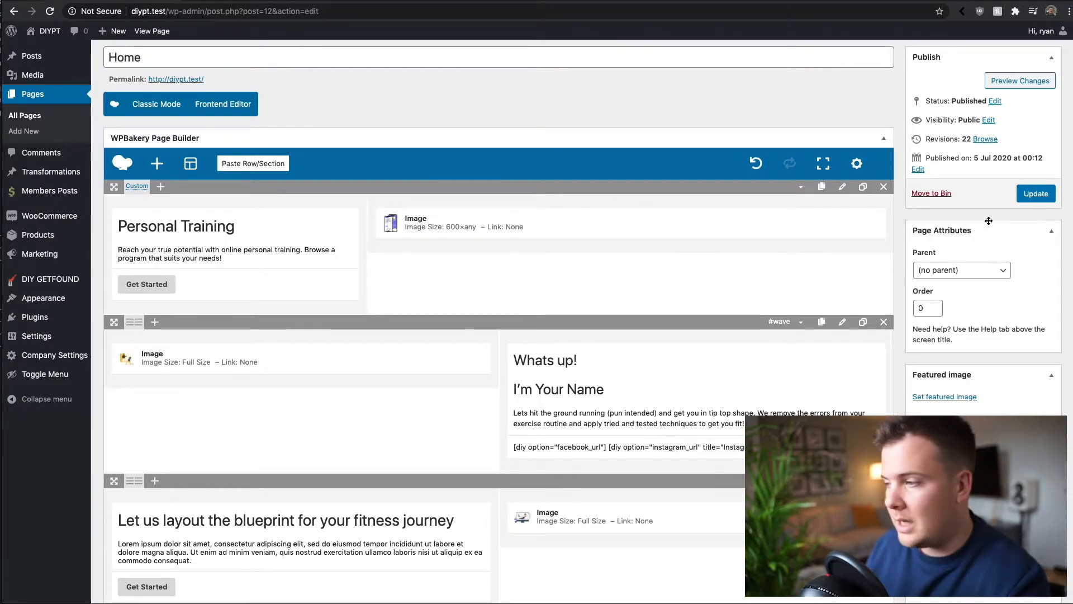
- Update the Home page and open its live version
{"action": "left_click", "coordinate": [1036, 195]}
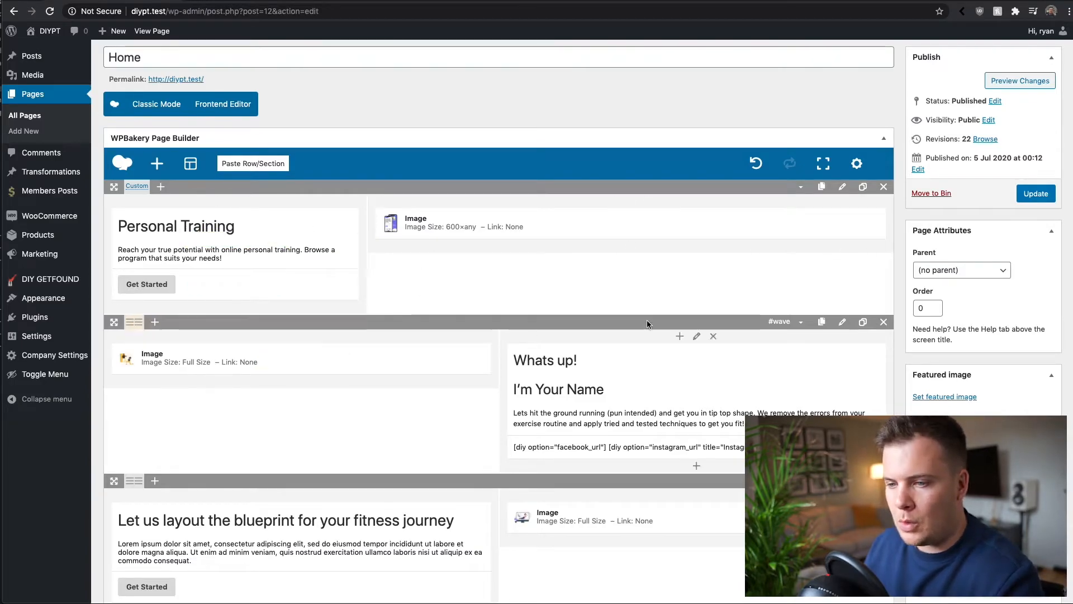
{"action": "left_click", "coordinate": [1037, 194]}
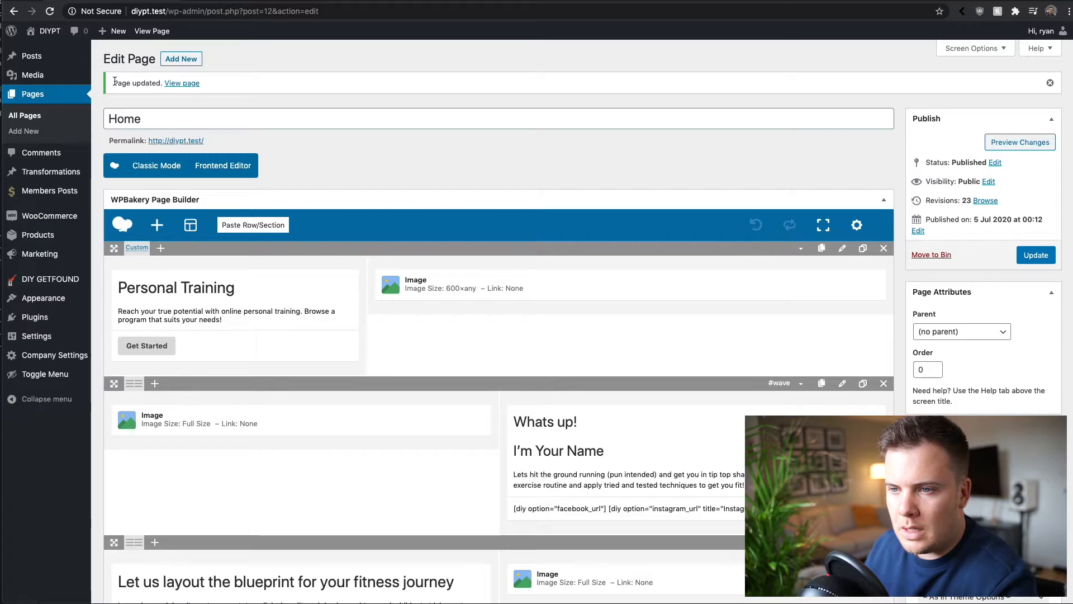
{"action": "left_click_drag", "start_coordinate": [115, 83], "coordinate": [152, 83]}
{"action": "left_click", "coordinate": [184, 85]}
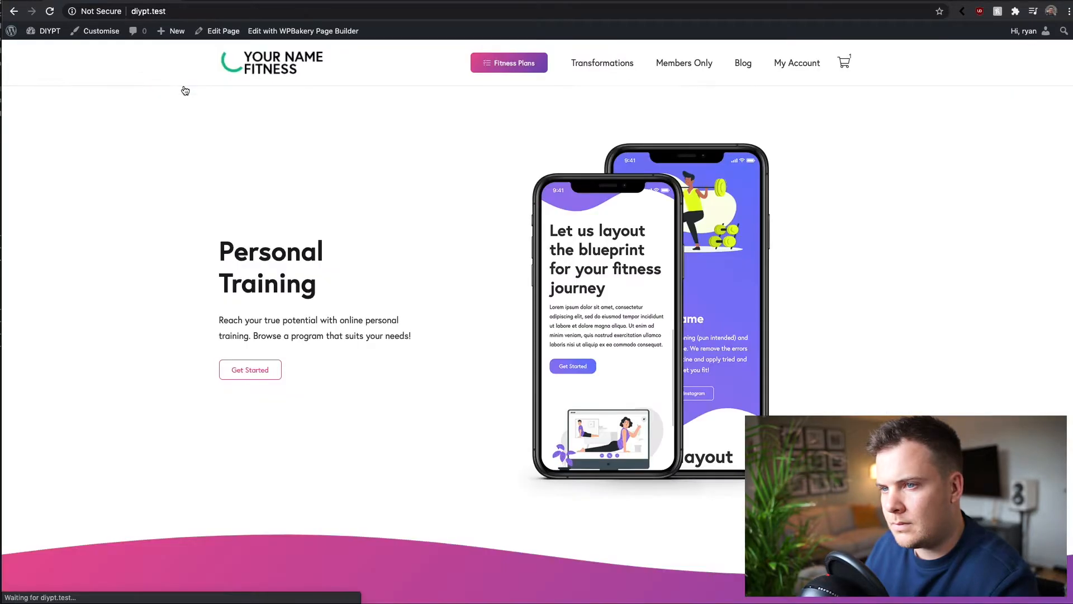
- Check the hero heading and the illustration beside the Whats up! text on the live home page
{"action": "left_click_drag", "start_coordinate": [222, 245], "coordinate": [323, 279]}
{"action": "left_click", "coordinate": [242, 253]}
{"action": "left_click_drag", "start_coordinate": [218, 249], "coordinate": [320, 283]}
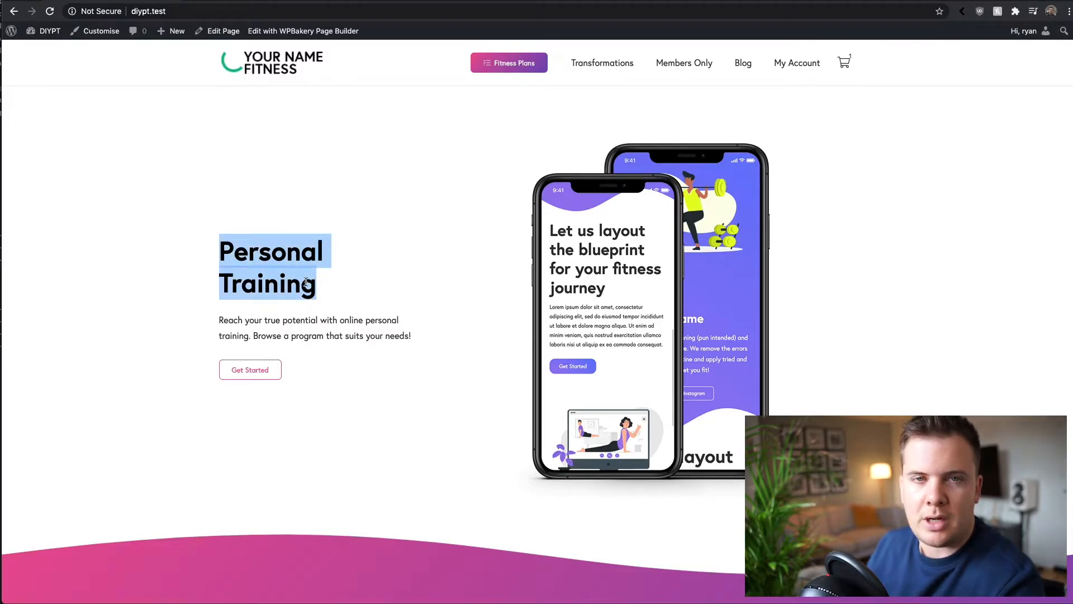
{"action": "scroll", "coordinate": [384, 223], "scroll_direction": "down", "scroll_amount": 6}
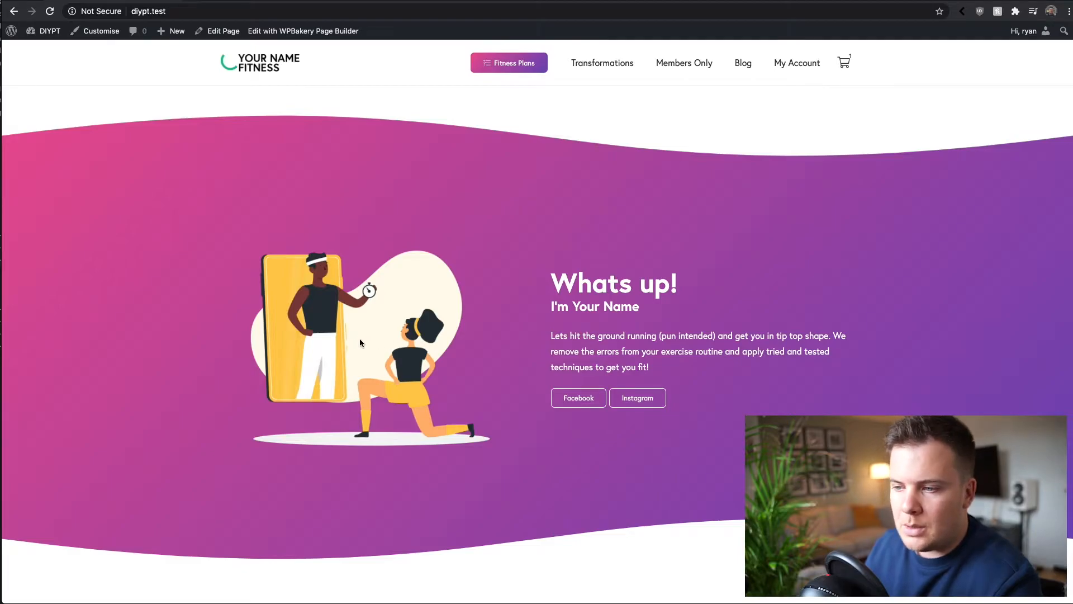
{"action": "scroll", "coordinate": [468, 281], "scroll_direction": "up", "scroll_amount": 6}
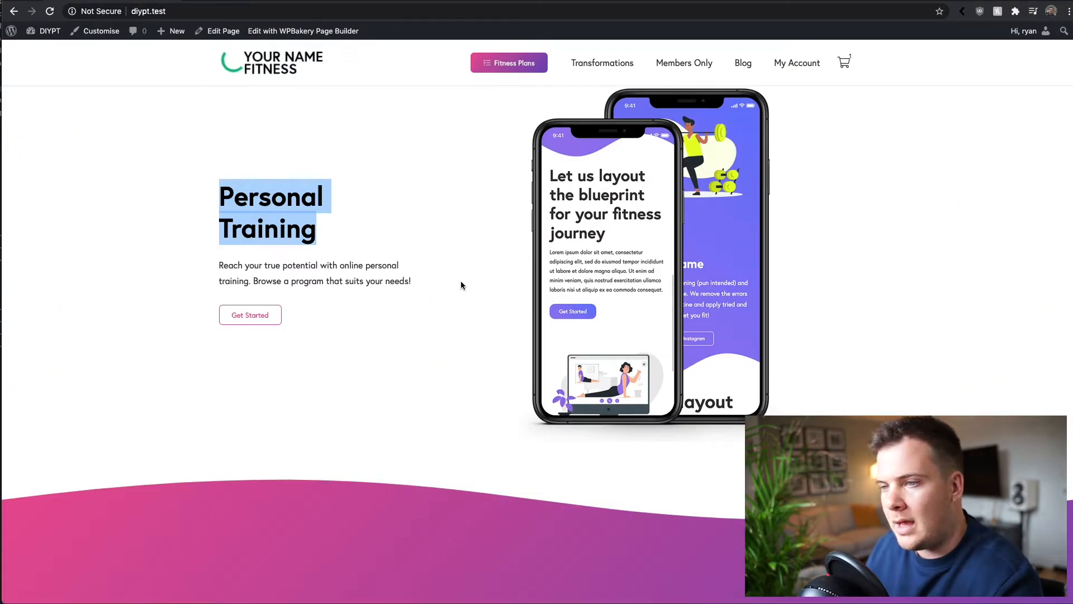
{"action": "scroll", "coordinate": [454, 270], "scroll_direction": "down", "scroll_amount": 6}
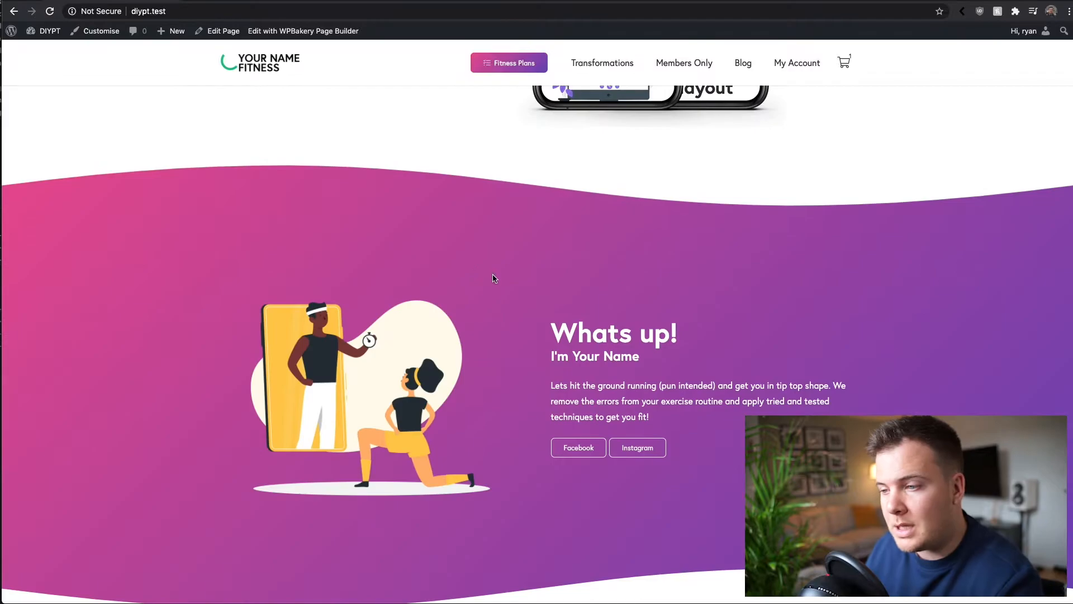
{"action": "scroll", "coordinate": [431, 287], "scroll_direction": "down", "scroll_amount": 4}
{"action": "scroll", "coordinate": [430, 277], "scroll_direction": "up", "scroll_amount": 10}
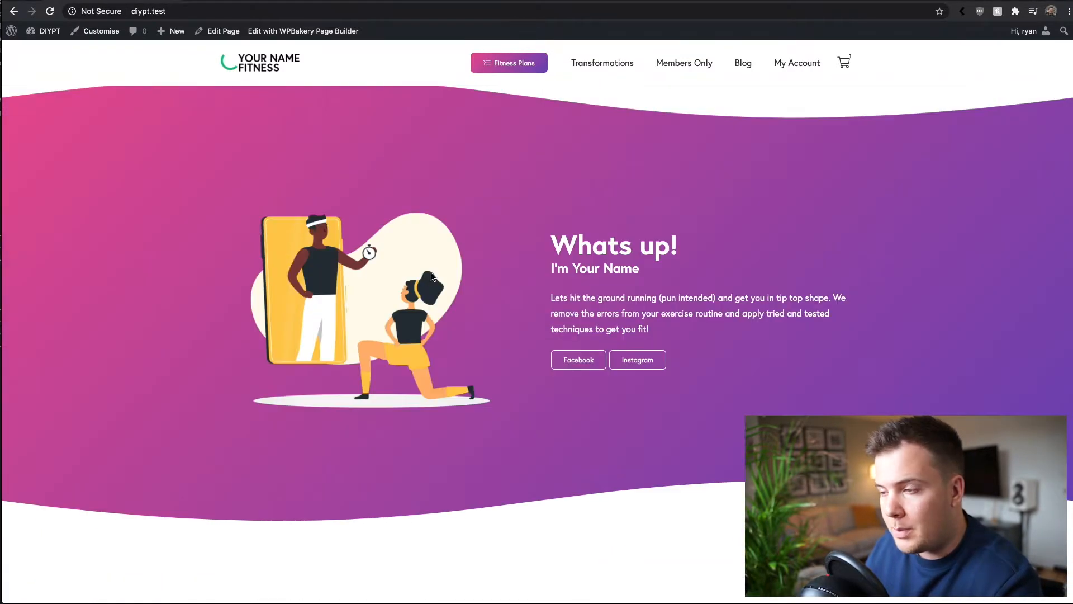
- Go to the site's Transformations page, review its Member Transformations heading, and open the page for editing
{"action": "left_click", "coordinate": [600, 64]}
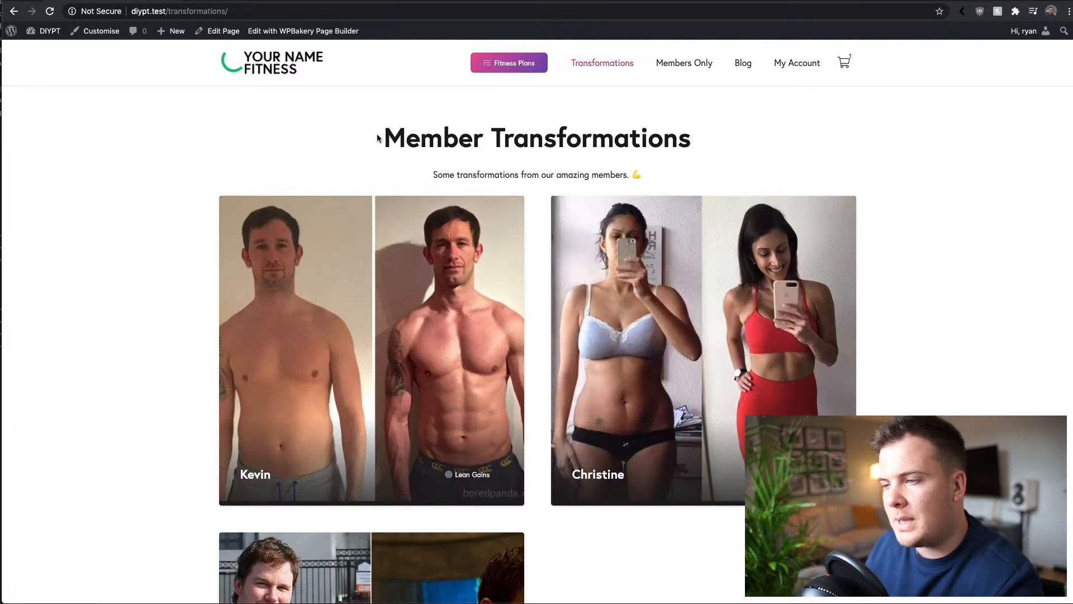
{"action": "left_click_drag", "start_coordinate": [377, 138], "coordinate": [652, 174]}
{"action": "left_click", "coordinate": [504, 140]}
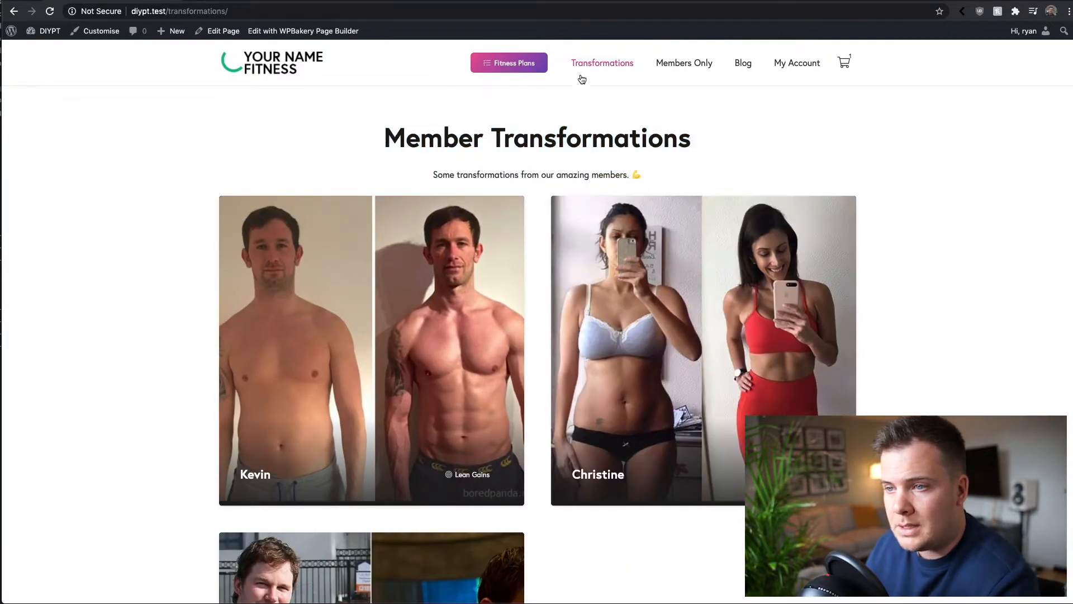
{"action": "left_click", "coordinate": [614, 64]}
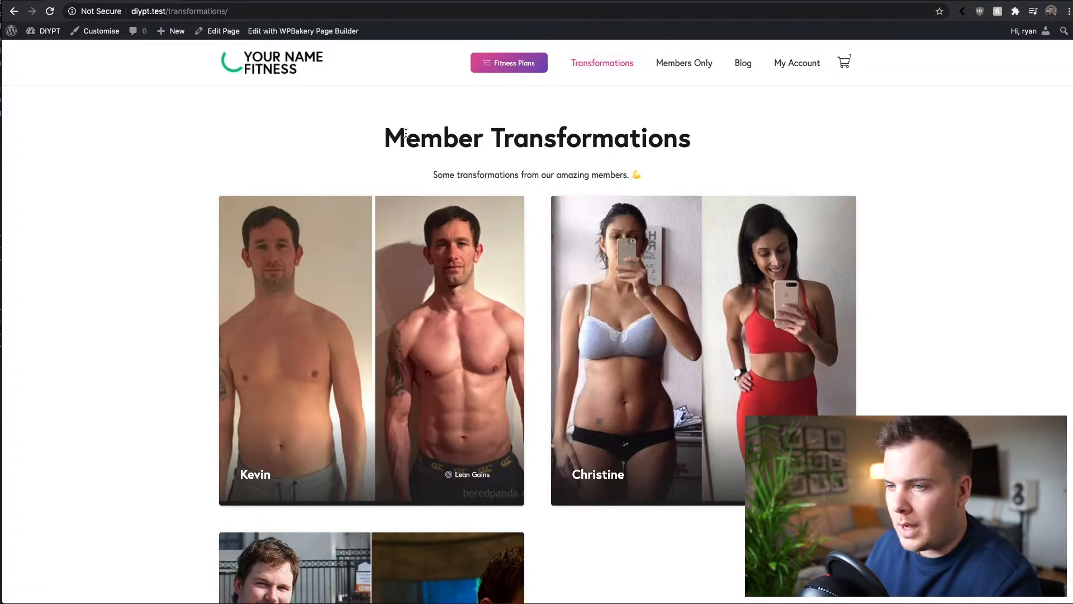
{"action": "mouse_move", "coordinate": [219, 33]}
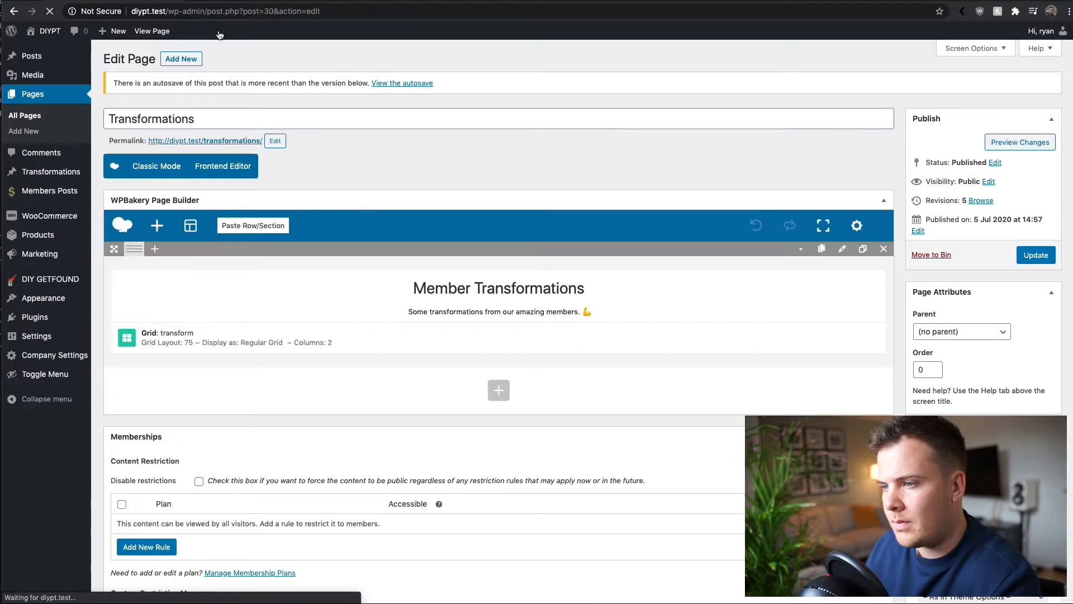
{"action": "mouse_move", "coordinate": [503, 305]}
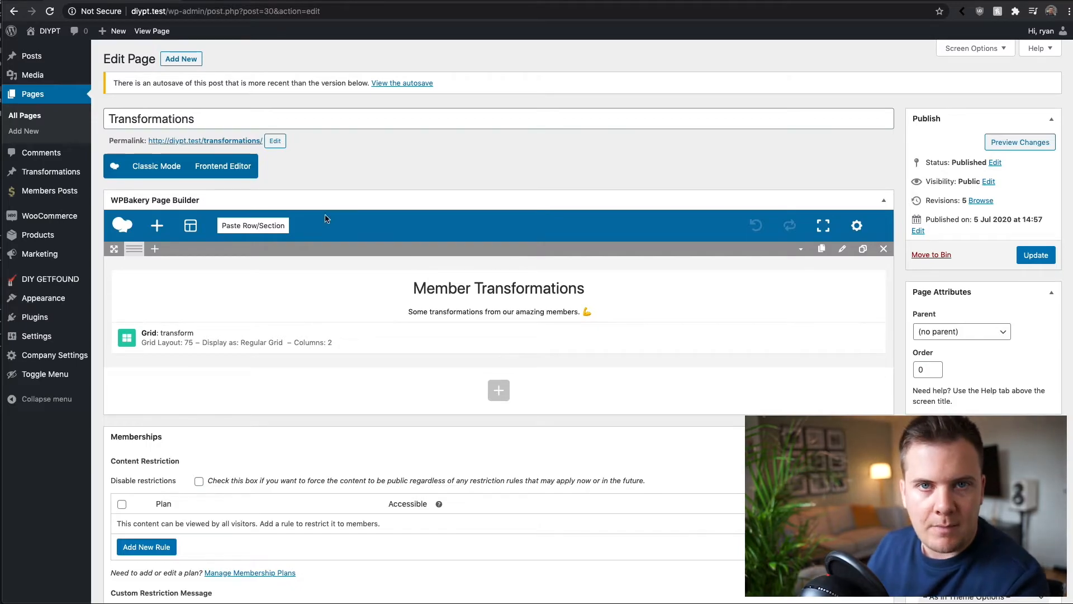
{"action": "mouse_move", "coordinate": [44, 176]}
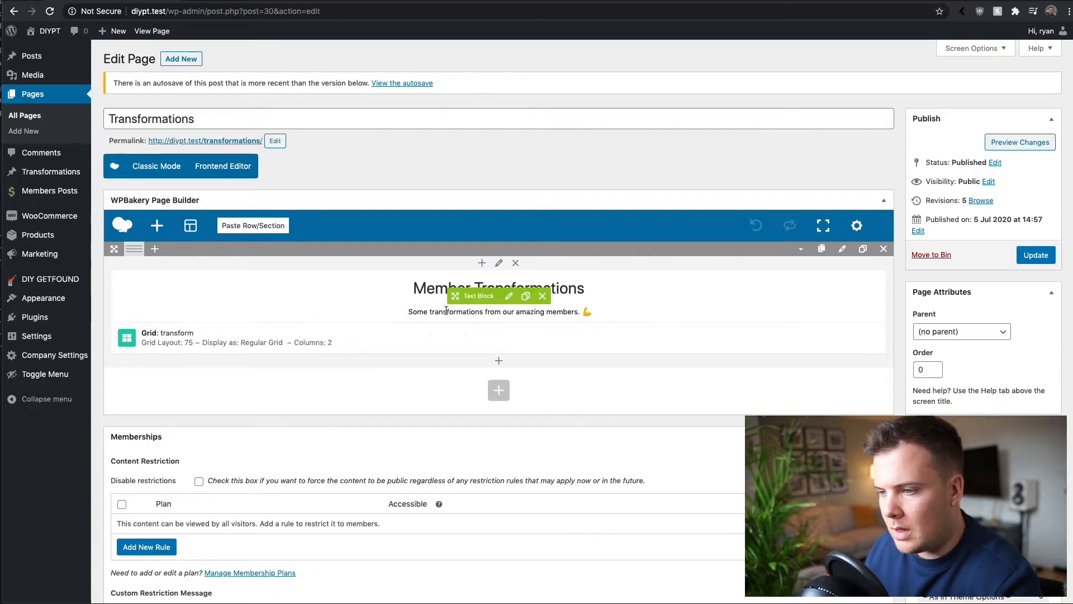
- Shorten the heading in the Transformations page's text block to Transformations and save the block
{"action": "left_click", "coordinate": [509, 295]}
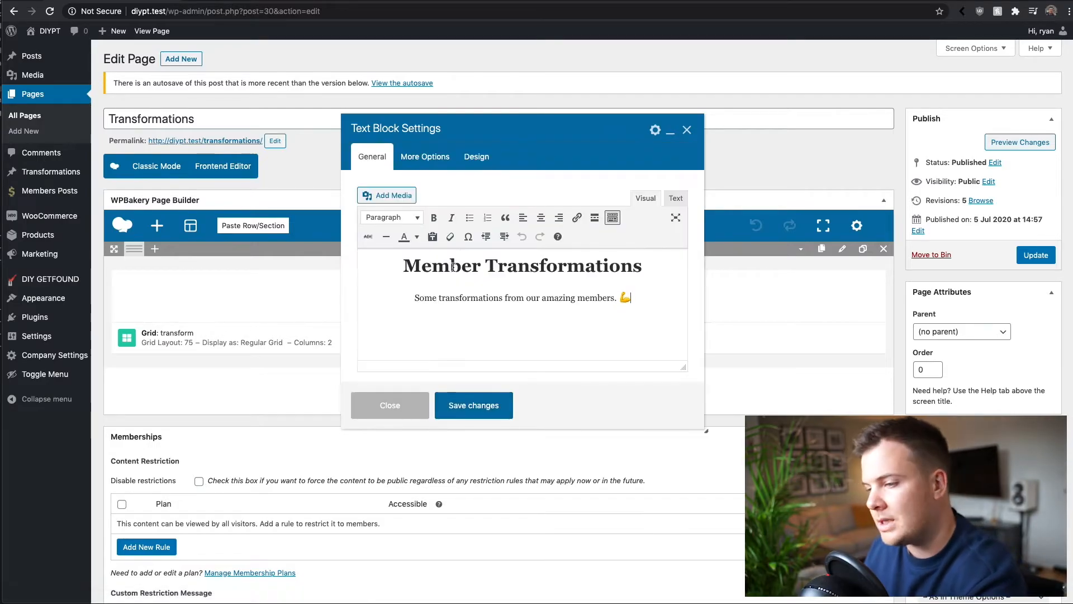
{"action": "double_click", "coordinate": [452, 266]}
{"action": "key", "text": "Delete"}
{"action": "key", "text": "Delete"}
{"action": "key", "text": "Delete"}
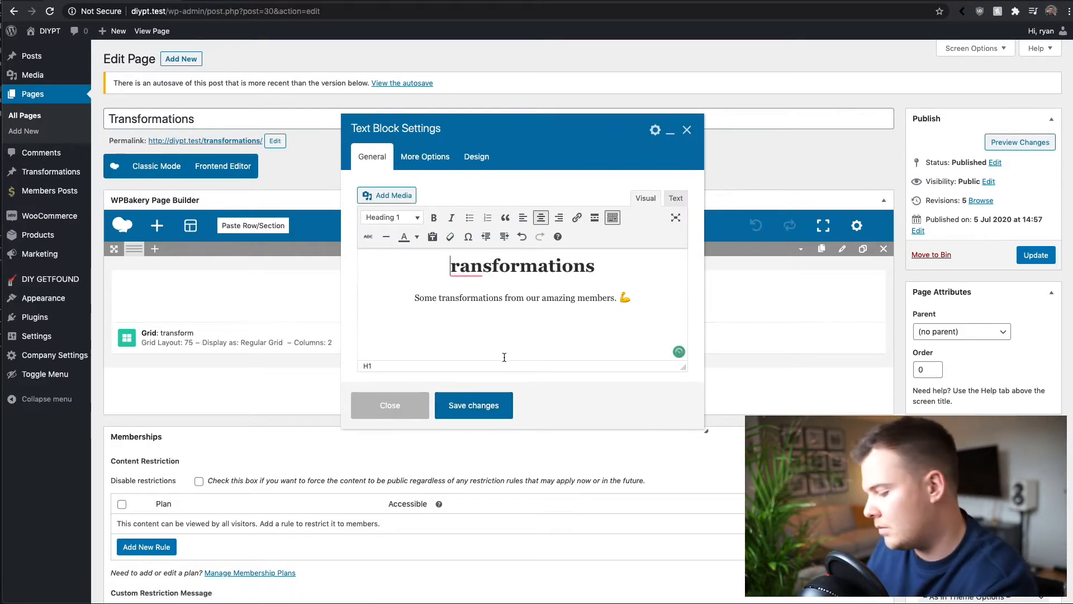
{"action": "type", "text": "T"}
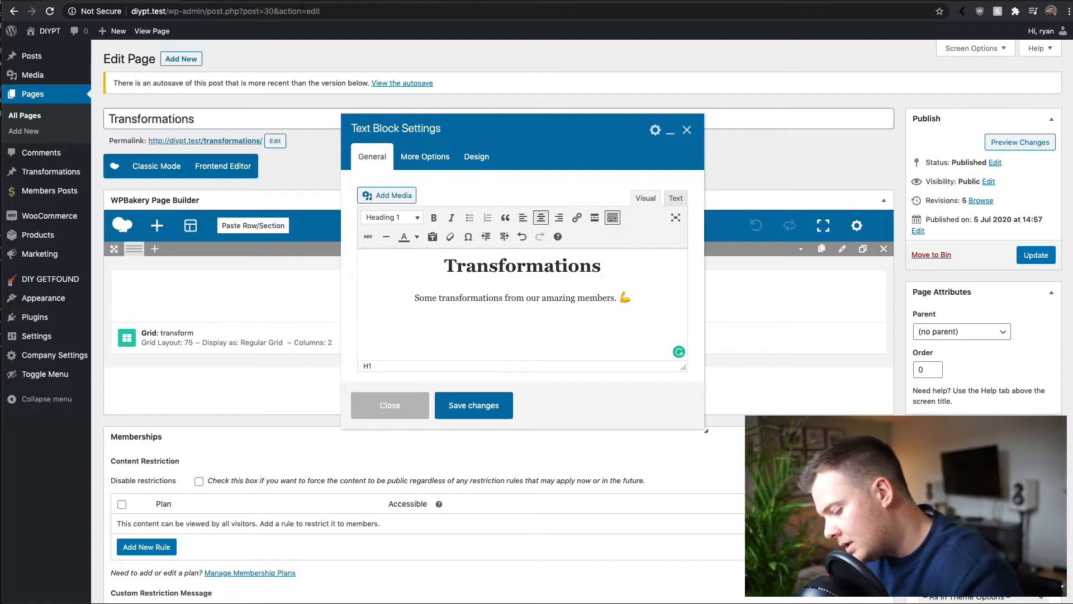
{"action": "left_click", "coordinate": [487, 404]}
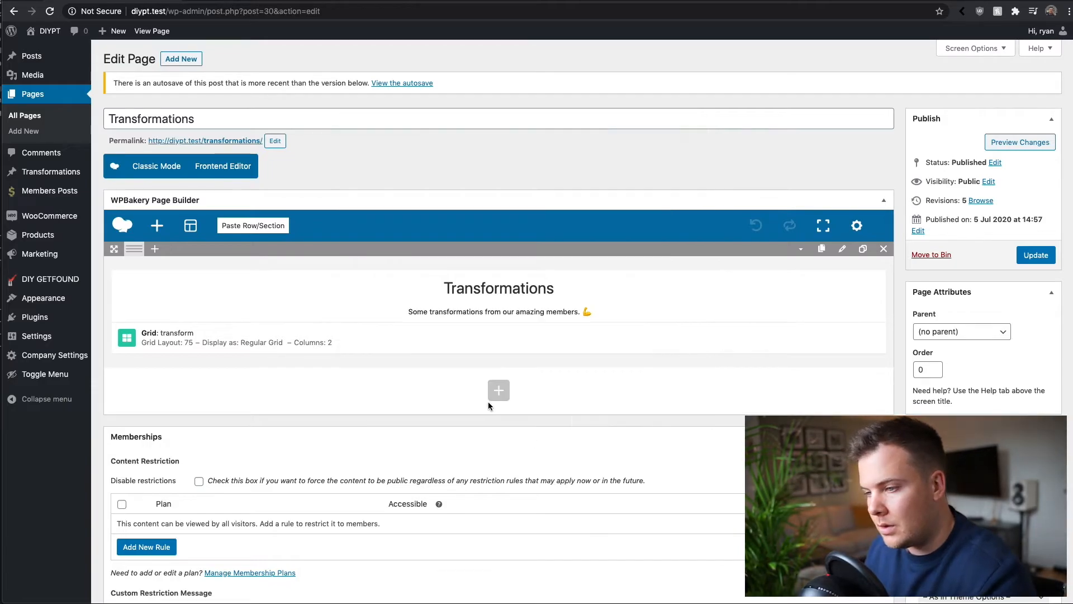
- Update the Transformations page and check its heading on the live site
{"action": "left_click", "coordinate": [1036, 257]}
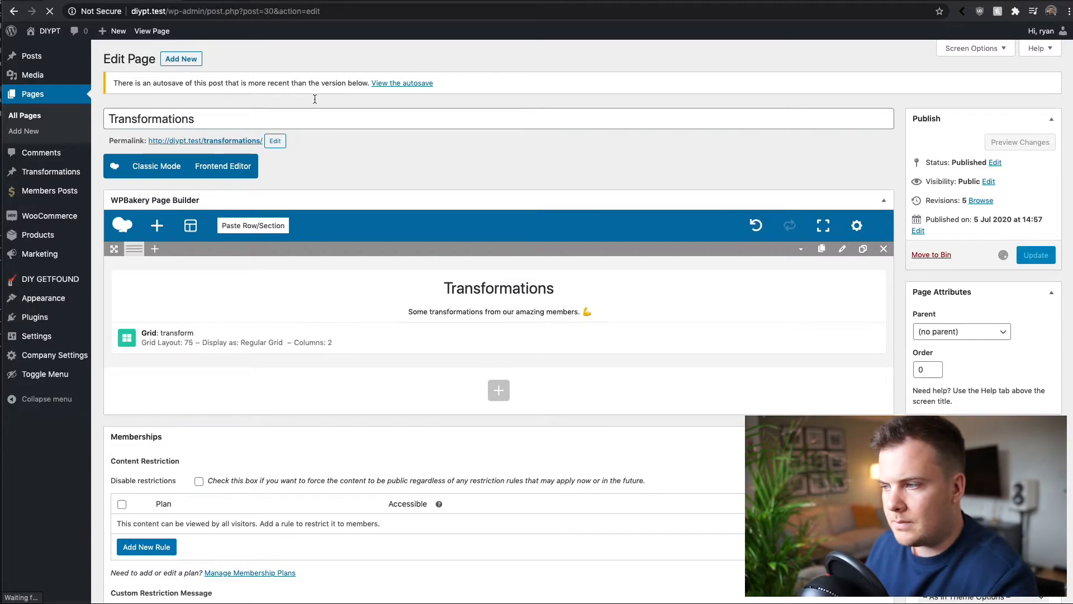
{"action": "left_click", "coordinate": [257, 1]}
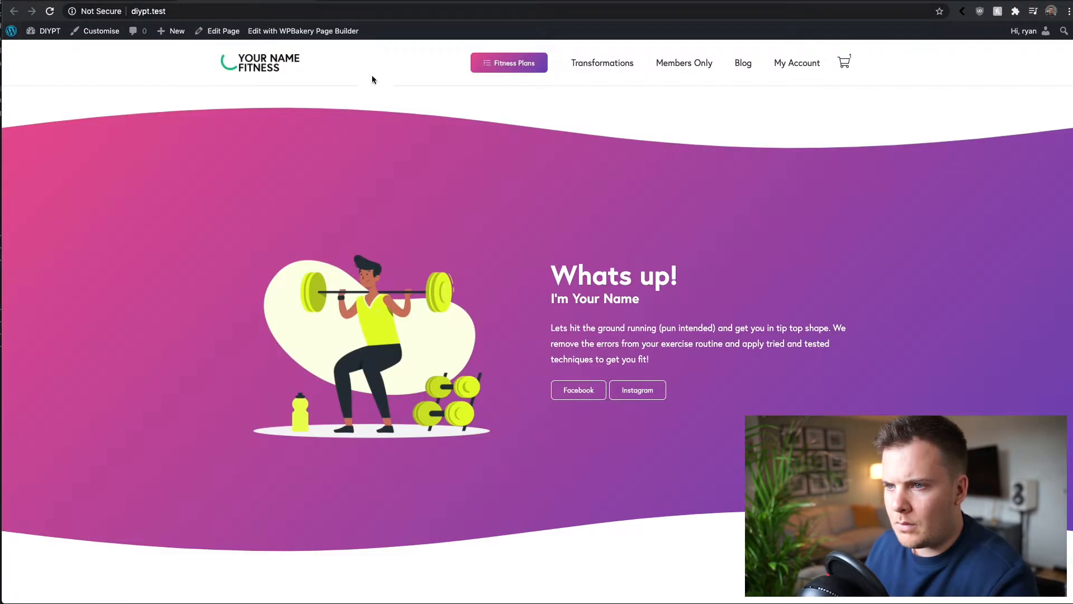
{"action": "left_click", "coordinate": [114, 1]}
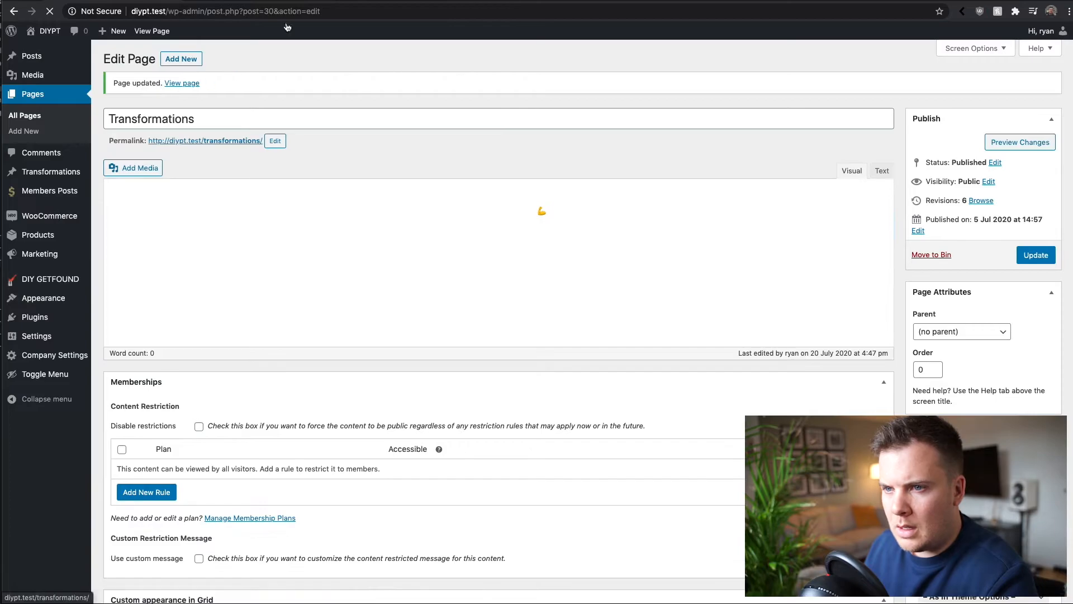
{"action": "left_click", "coordinate": [189, 85]}
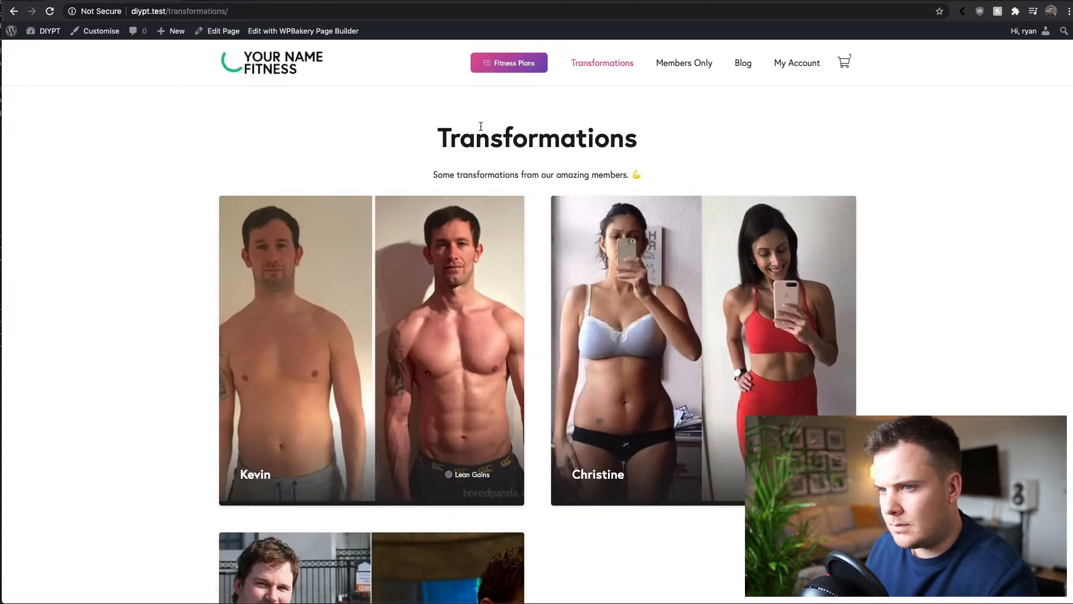
{"action": "left_click_drag", "start_coordinate": [438, 138], "coordinate": [695, 152]}
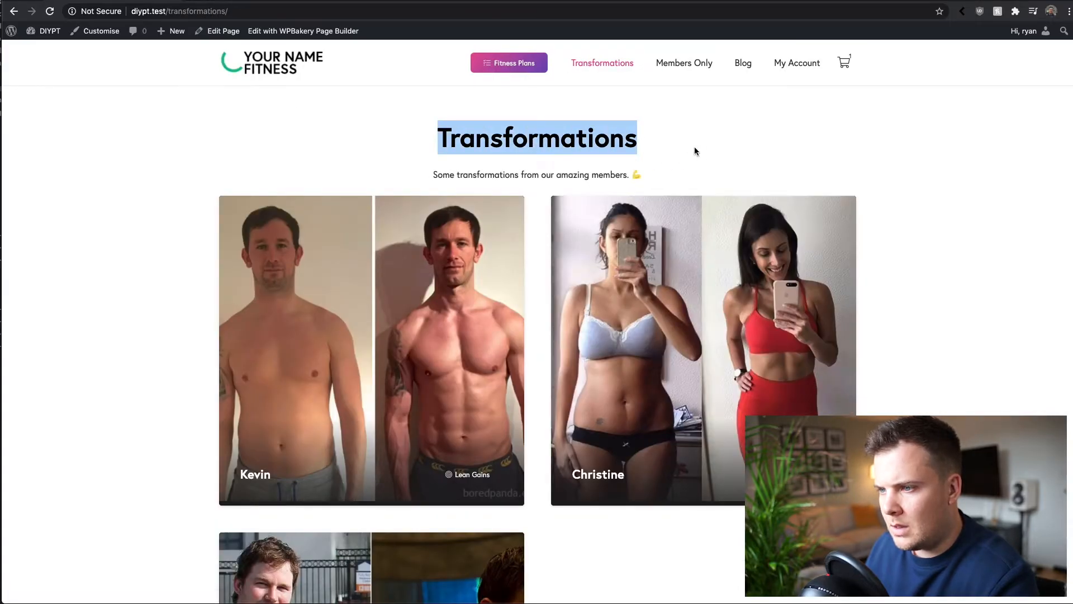
- Look over the member transformation photos on the live Transformations page
{"action": "left_click", "coordinate": [456, 137]}
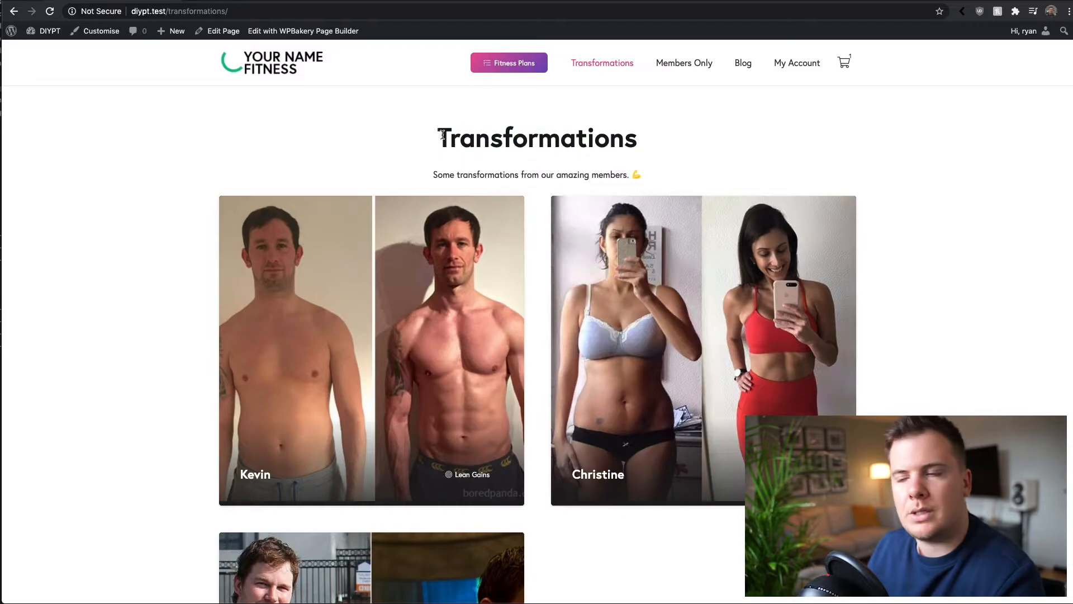
{"action": "scroll", "coordinate": [456, 137], "scroll_direction": "down", "scroll_amount": 4}
{"action": "scroll", "coordinate": [598, 130], "scroll_direction": "up", "scroll_amount": 4}
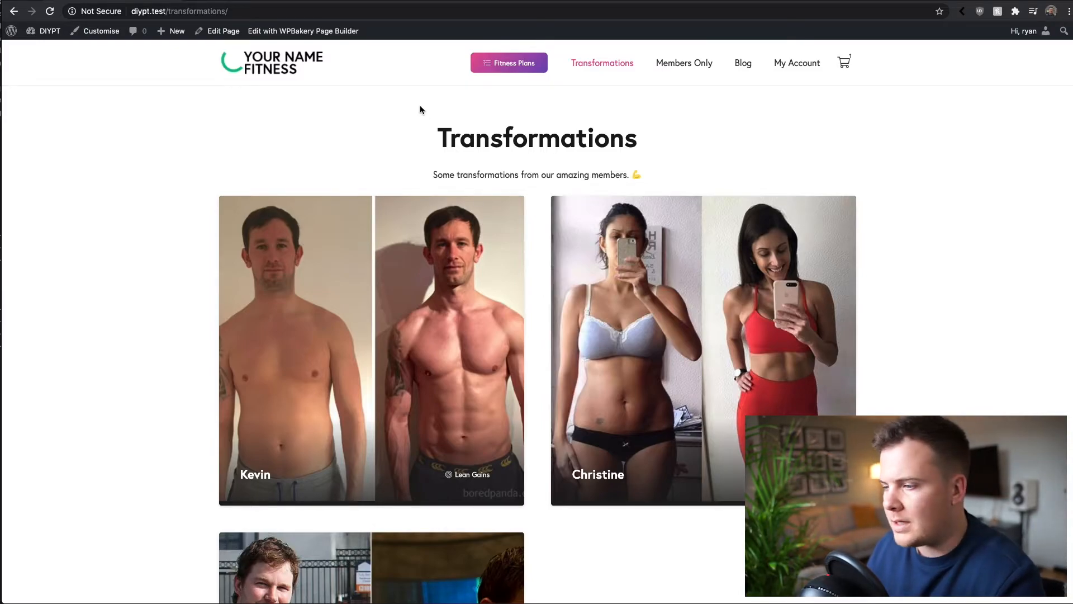
- Open stories.freepik.com in a new browser tab and look over its illustration gallery and style options
{"action": "key", "text": "super+t"}
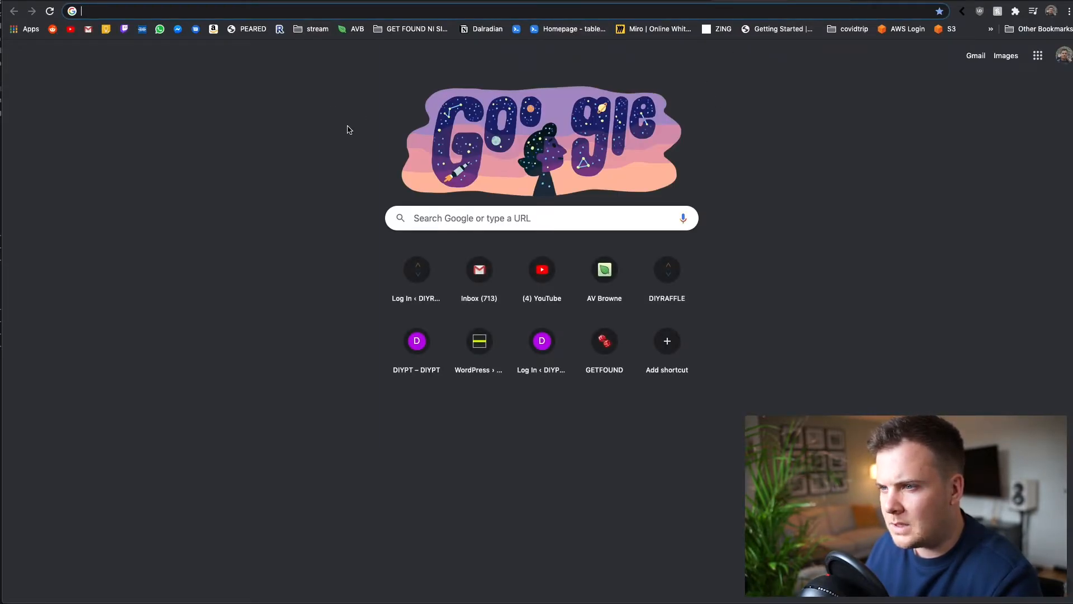
{"action": "left_click", "coordinate": [488, 153]}
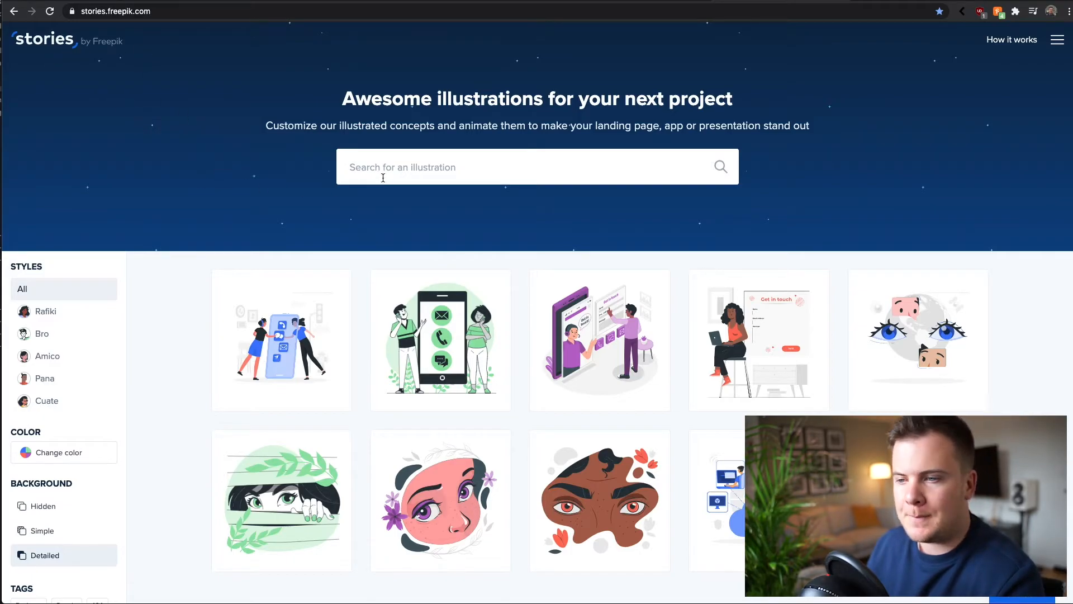
{"action": "left_click_drag", "start_coordinate": [339, 99], "coordinate": [554, 101]}
{"action": "left_click", "coordinate": [466, 104]}
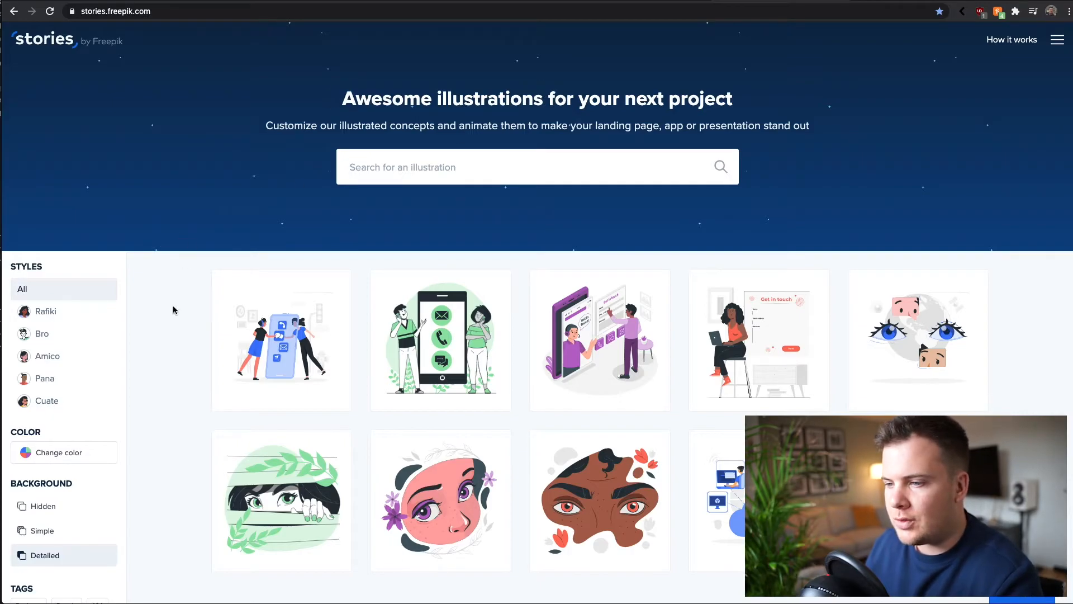
{"action": "scroll", "coordinate": [171, 307], "scroll_direction": "down", "scroll_amount": 9}
{"action": "scroll", "coordinate": [173, 278], "scroll_direction": "up", "scroll_amount": 9}
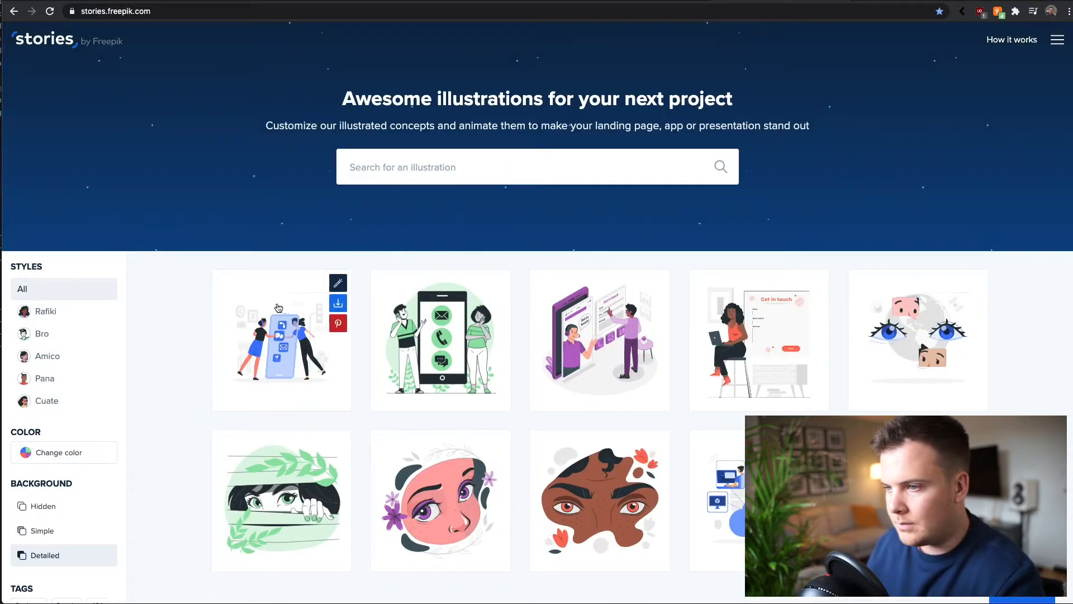
{"action": "scroll", "coordinate": [175, 280], "scroll_direction": "down", "scroll_amount": 1}
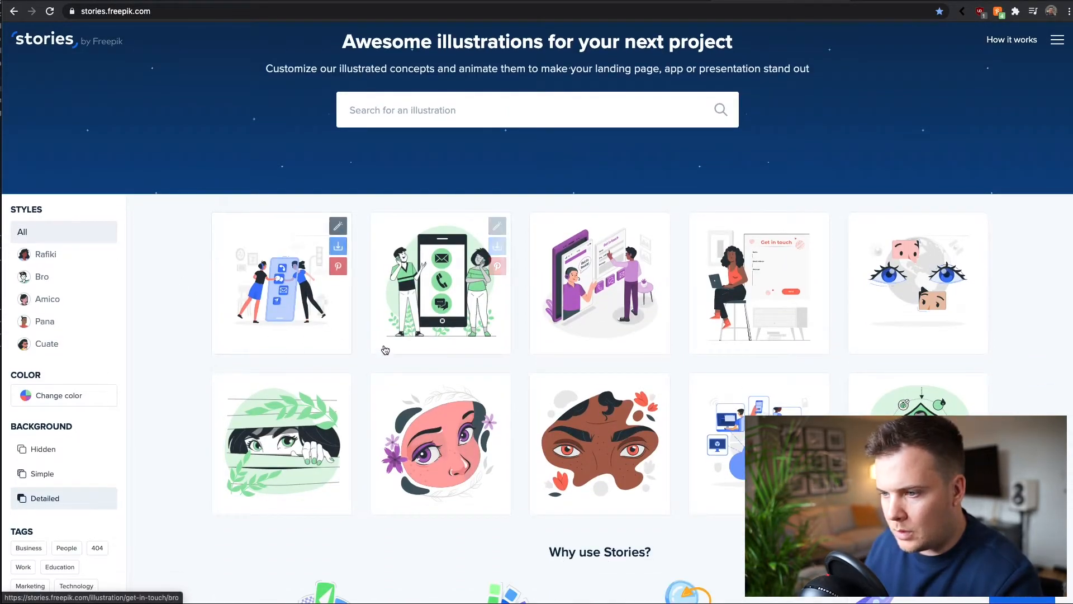
- Search the illustrations for gym and open the Rafiki-style Pilates illustration
{"action": "left_click", "coordinate": [407, 111]}
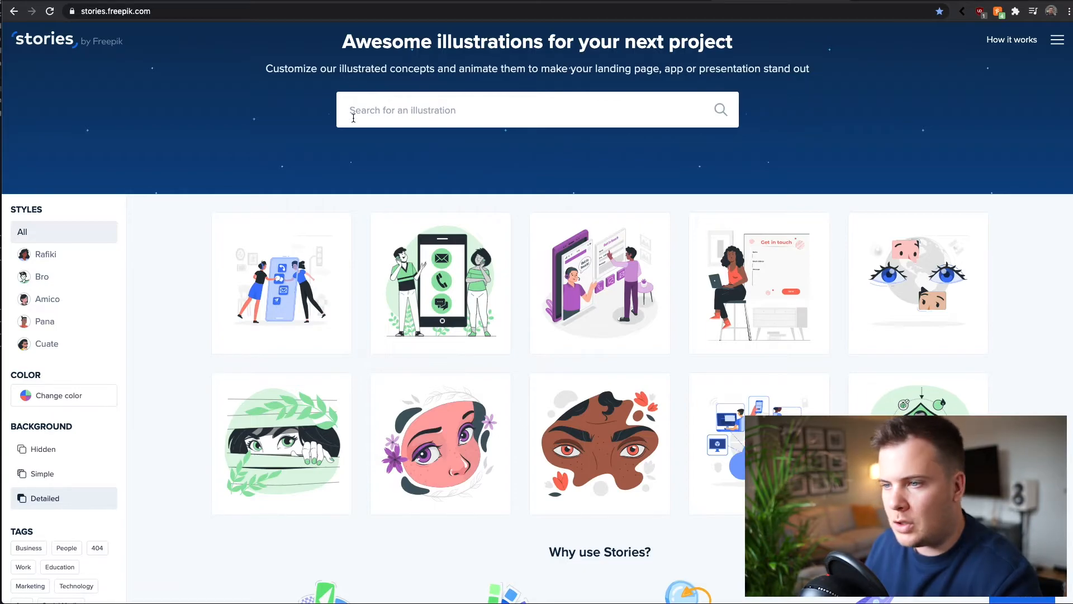
{"action": "type", "text": "gym"}
{"action": "key", "text": "Return"}
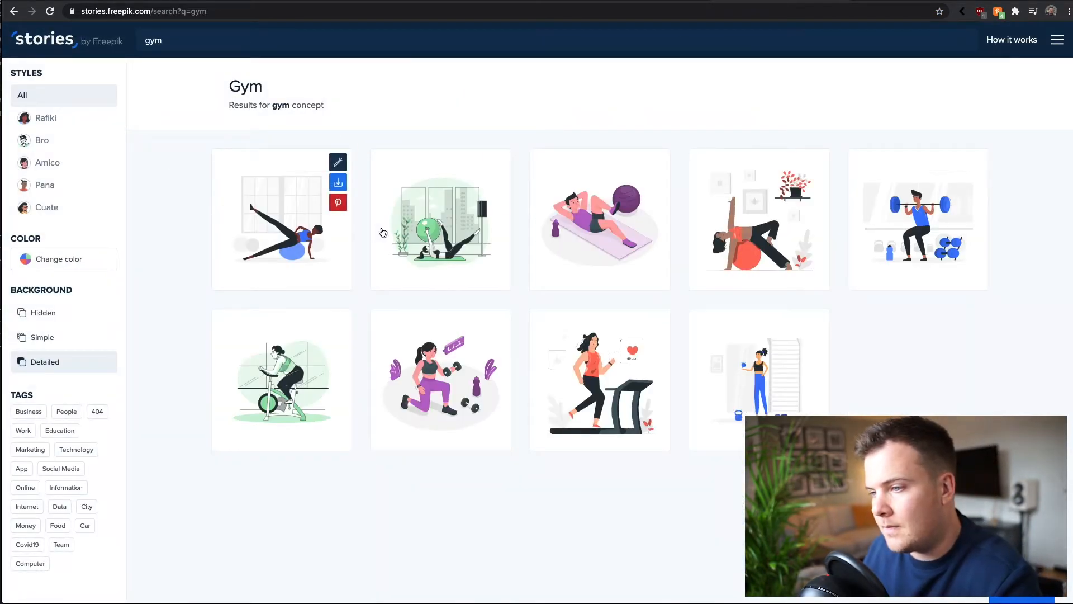
{"action": "mouse_move", "coordinate": [983, 228]}
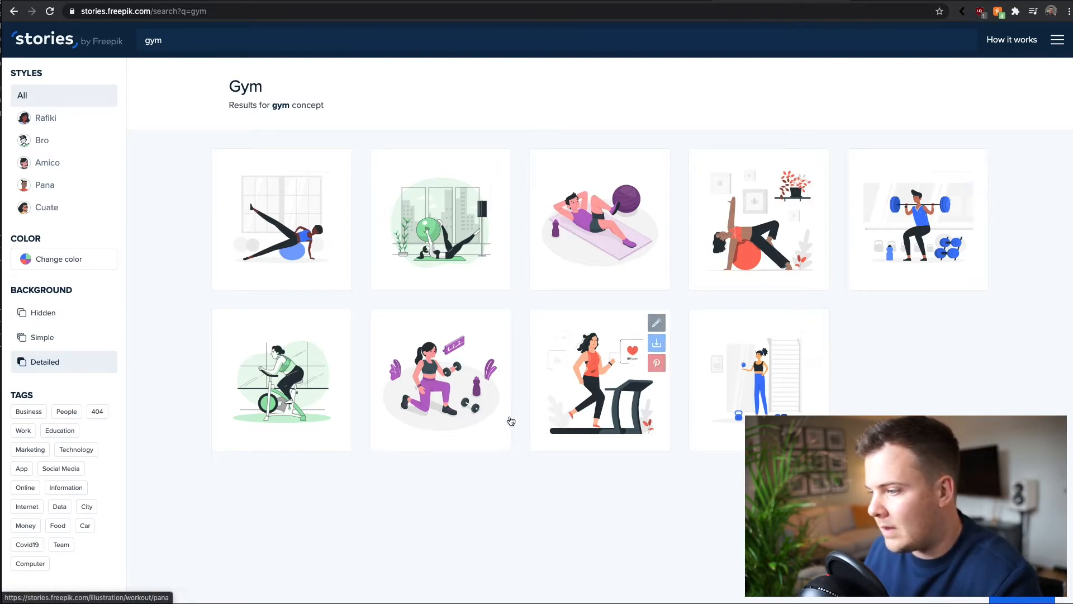
{"action": "mouse_move", "coordinate": [284, 233]}
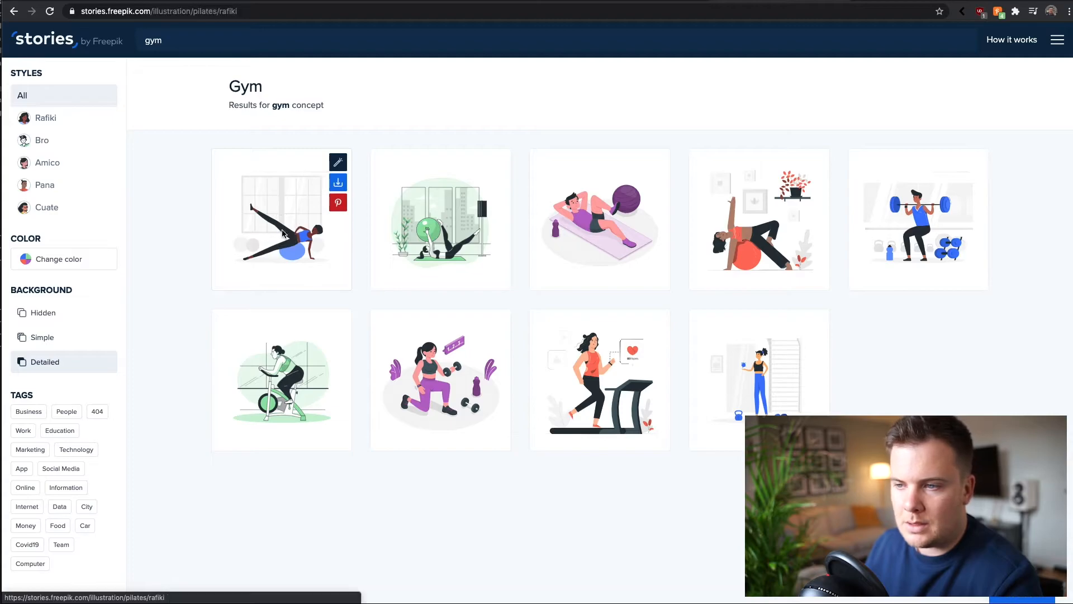
{"action": "left_click", "coordinate": [284, 234]}
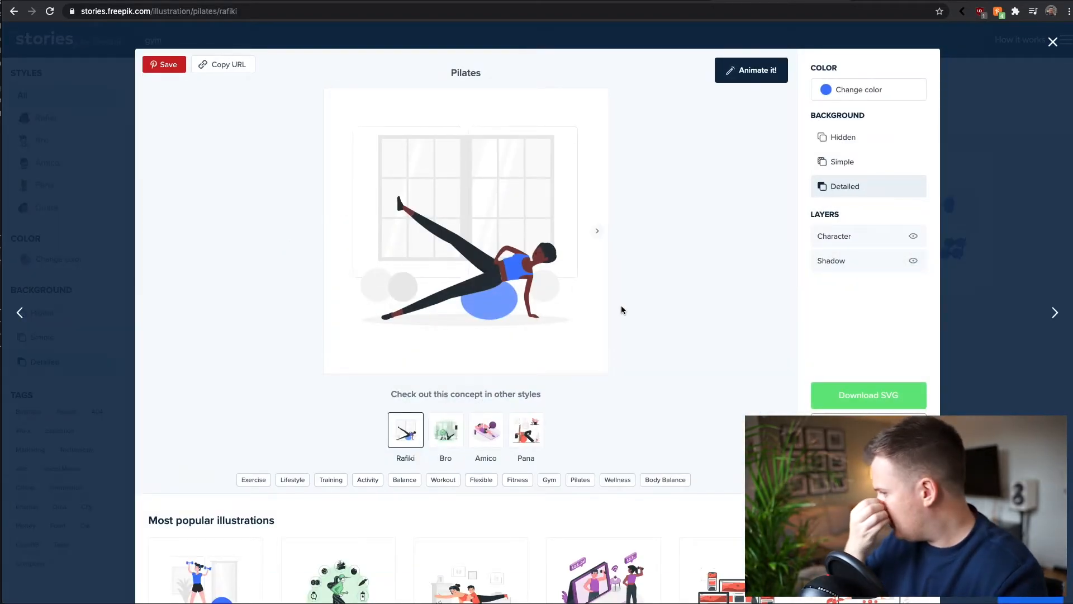
- Try a custom blue with hex 3F70D9 as the Pilates illustration's colour
{"action": "left_click", "coordinate": [827, 92]}
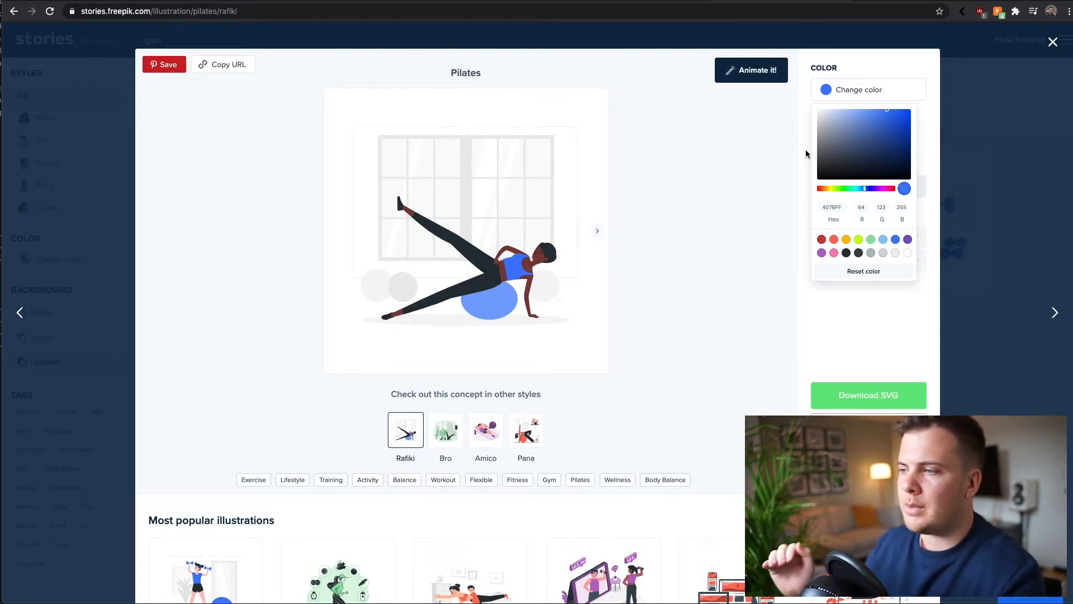
{"action": "left_click", "coordinate": [860, 147]}
{"action": "left_click_drag", "start_coordinate": [885, 142], "coordinate": [883, 120]}
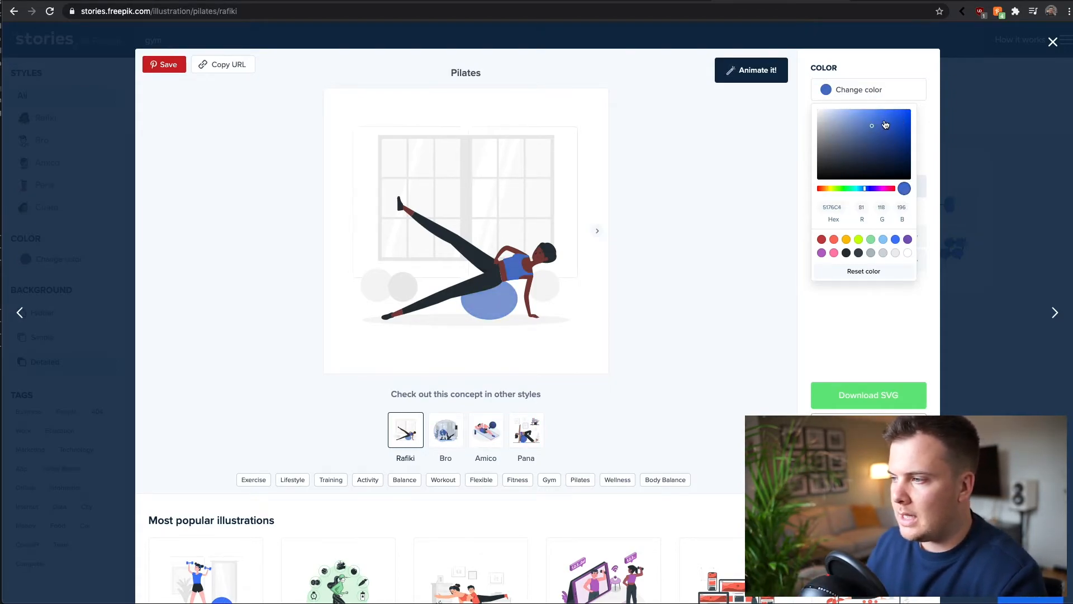
{"action": "double_click", "coordinate": [830, 209]}
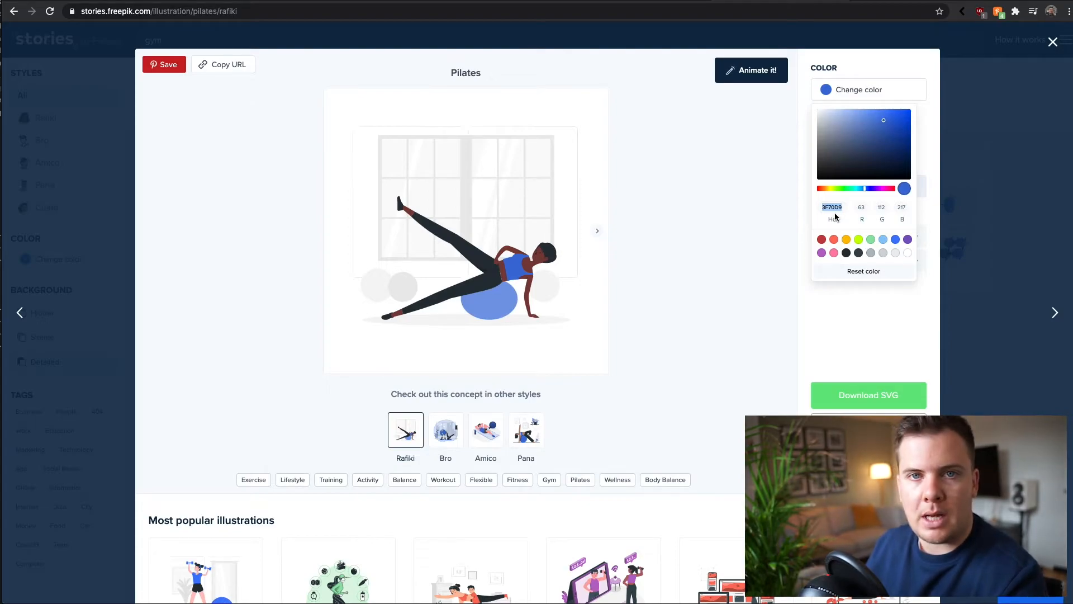
{"action": "left_click", "coordinate": [828, 208]}
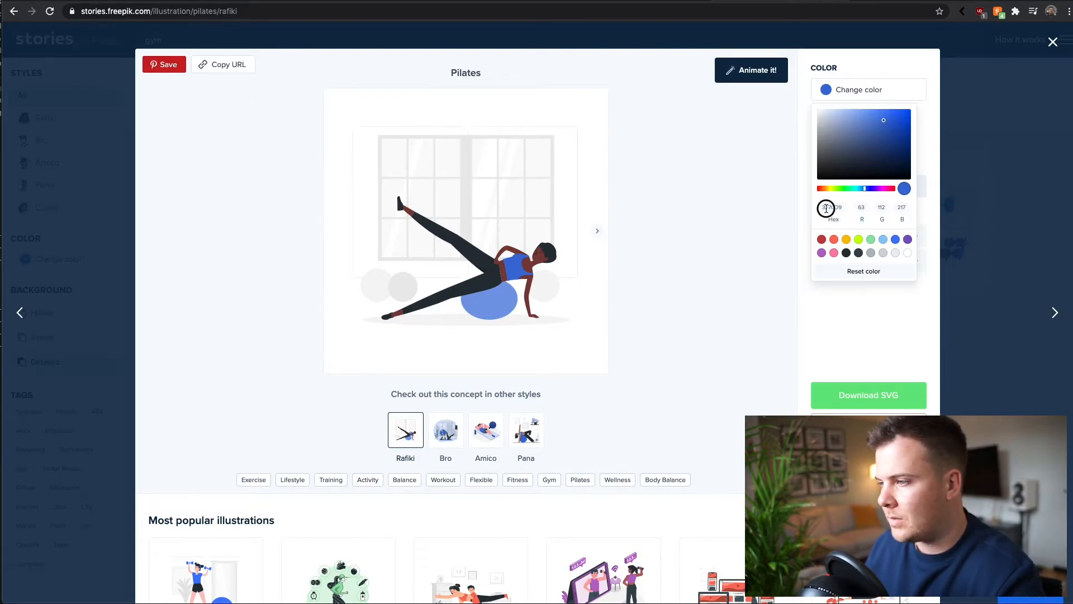
{"action": "double_click", "coordinate": [833, 208]}
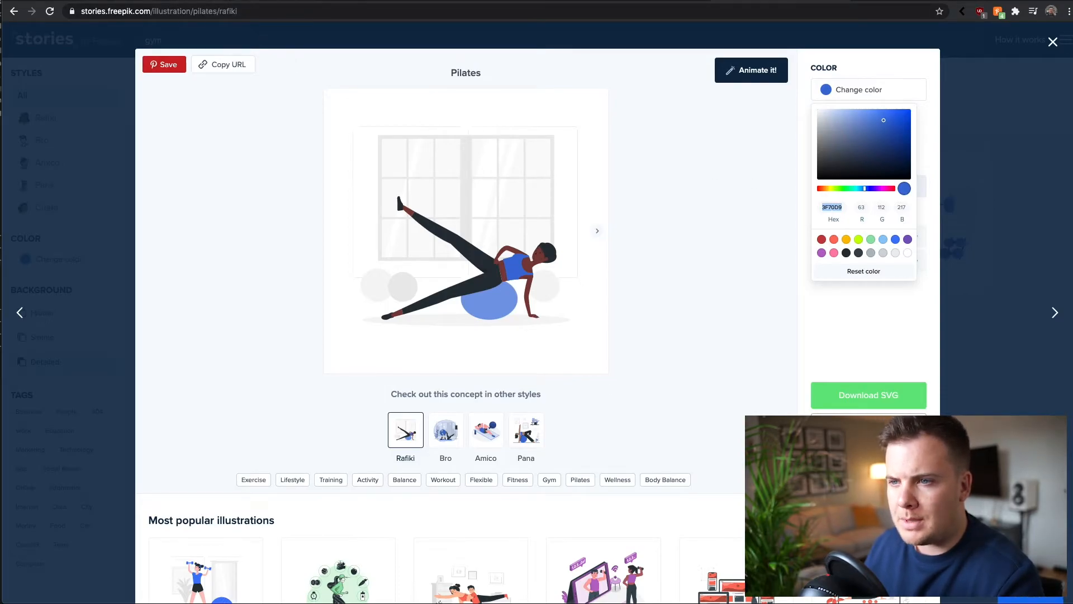
- Switch to the fitness site's tab and open the Content colors in the Colours section of Theme Options
{"action": "left_click", "coordinate": [246, 0]}
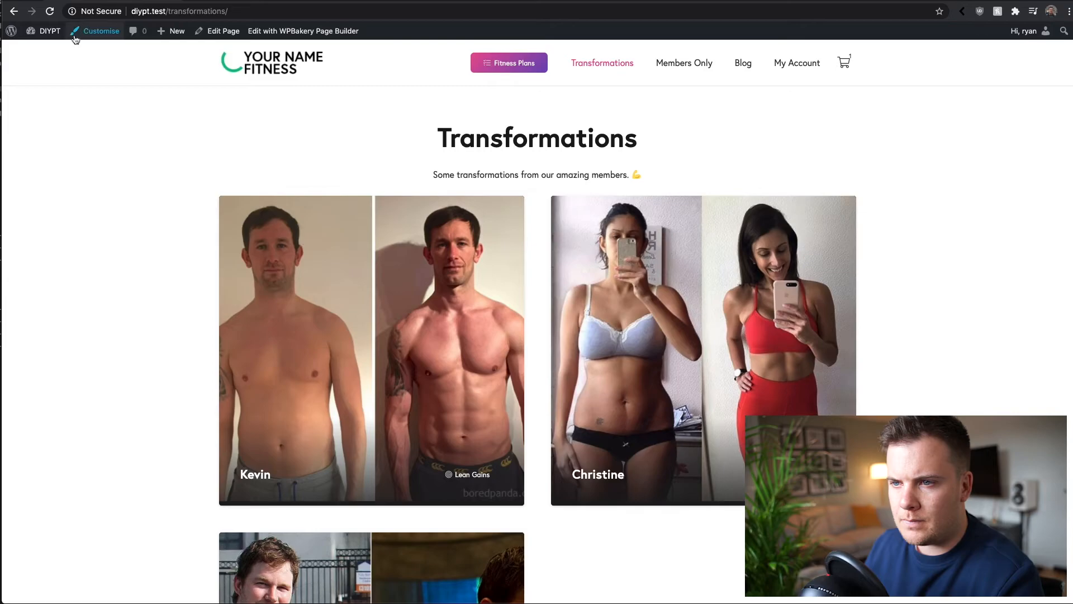
{"action": "mouse_move", "coordinate": [43, 31]}
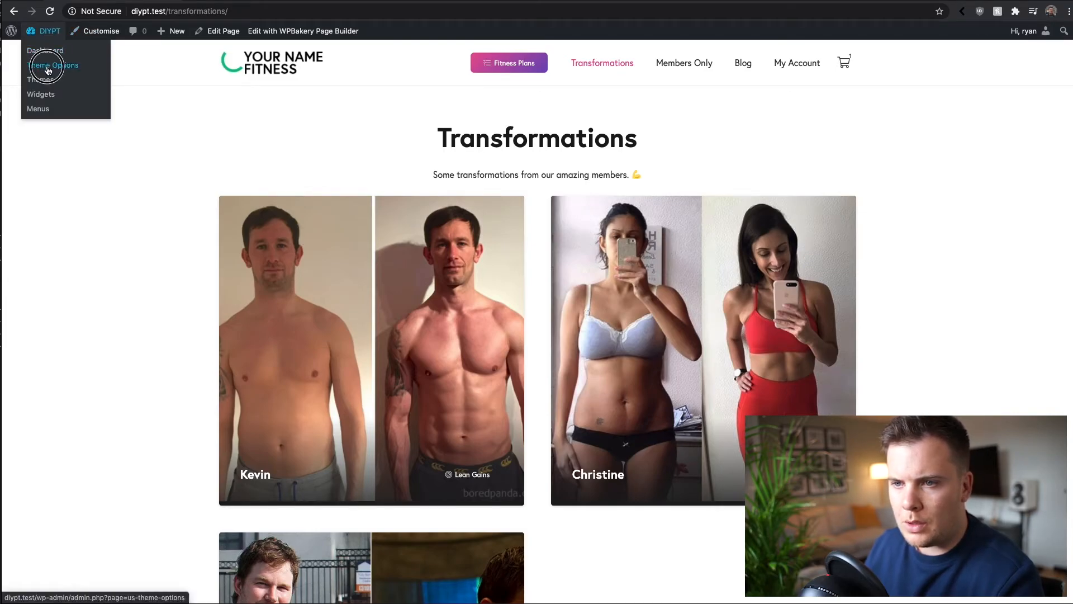
{"action": "left_click", "coordinate": [48, 67]}
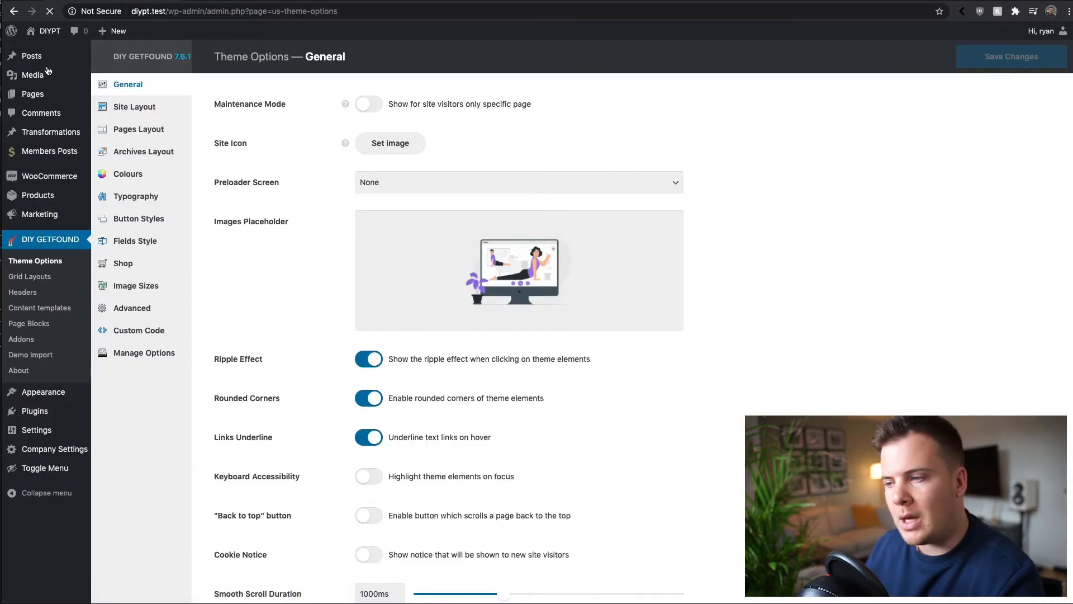
{"action": "left_click", "coordinate": [134, 174]}
{"action": "scroll", "coordinate": [602, 256], "scroll_direction": "down", "scroll_amount": 7}
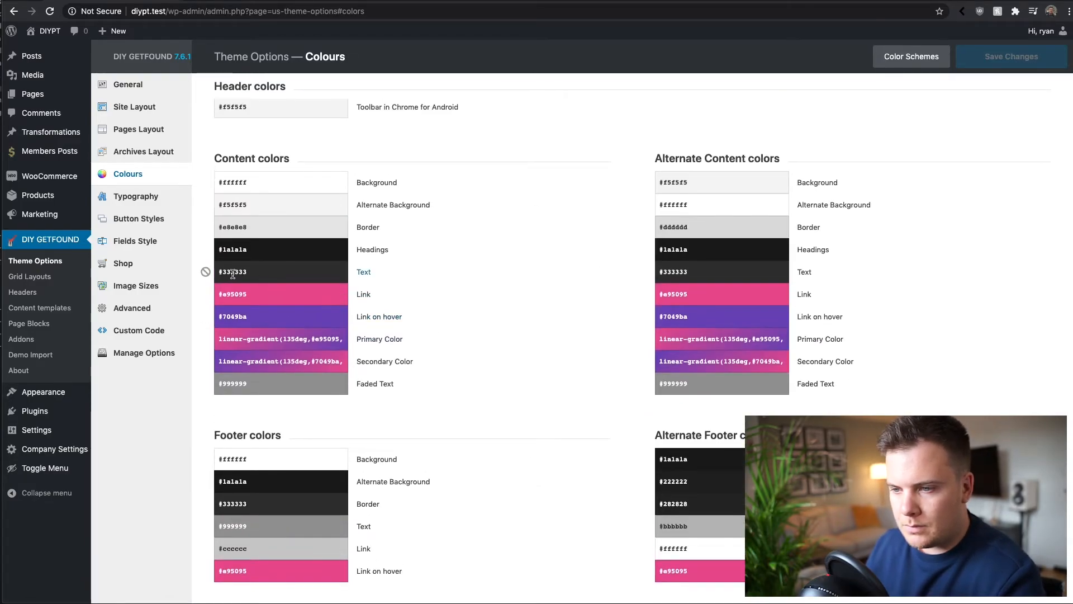
- Inspect the Primary Color gradient under Content colors and copy the Link colour's hex code
{"action": "left_click", "coordinate": [250, 310]}
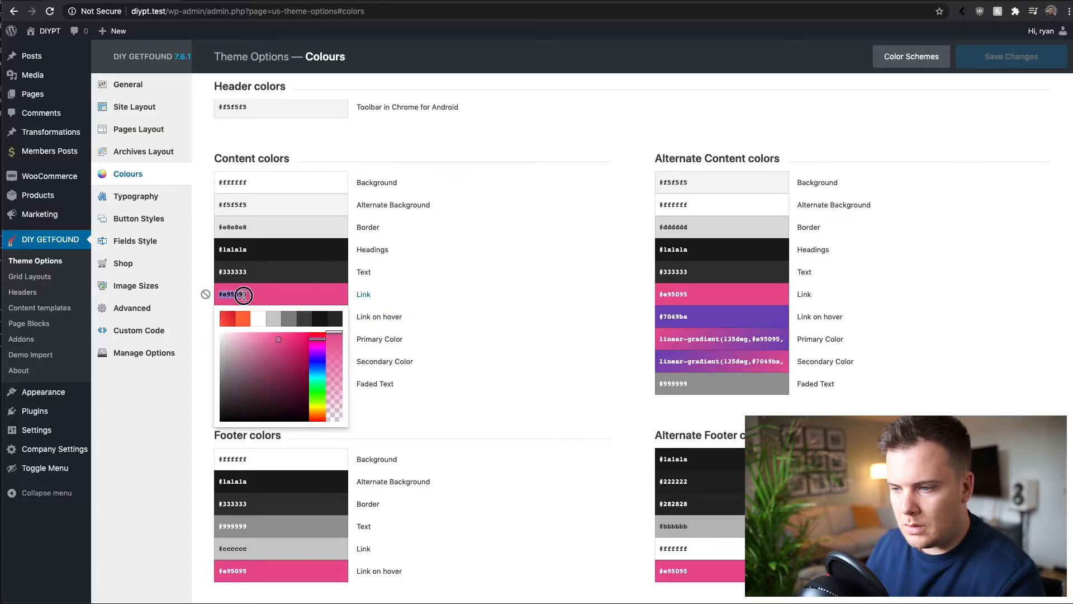
{"action": "left_click", "coordinate": [492, 297]}
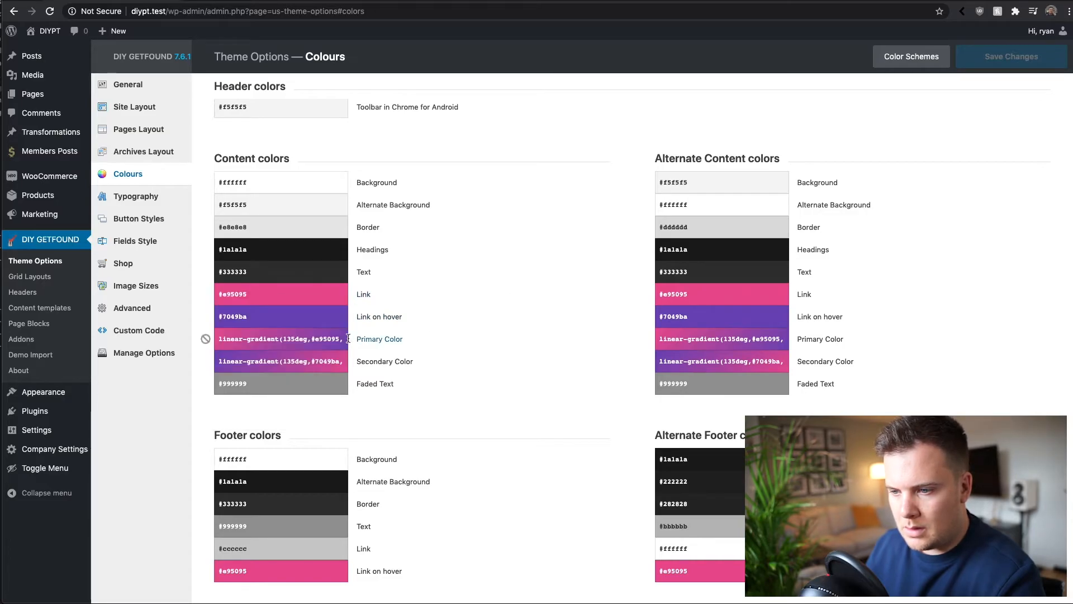
{"action": "left_click", "coordinate": [286, 338]}
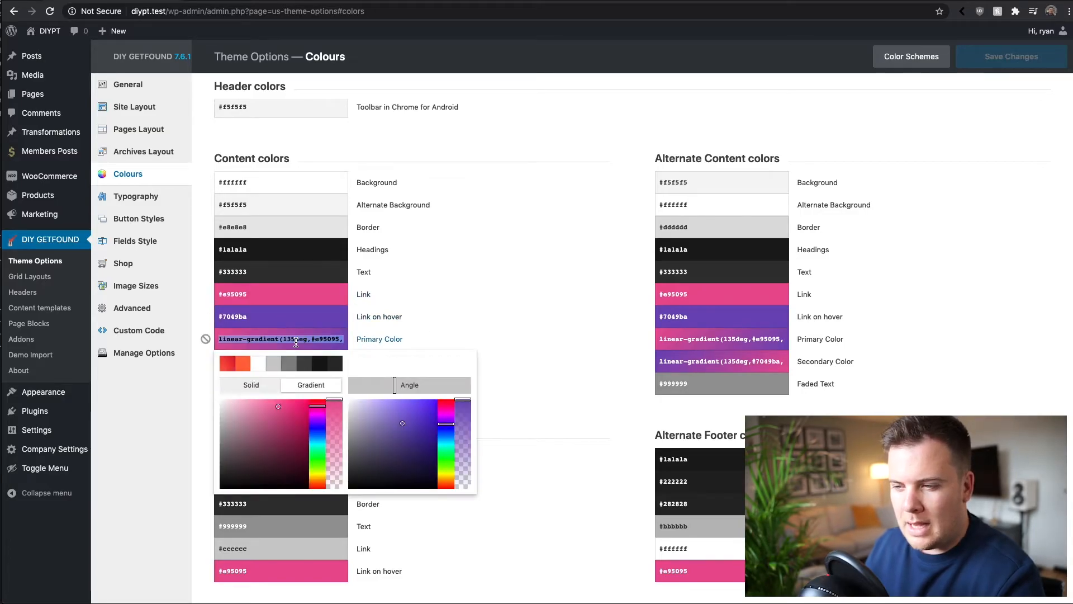
{"action": "left_click", "coordinate": [469, 328]}
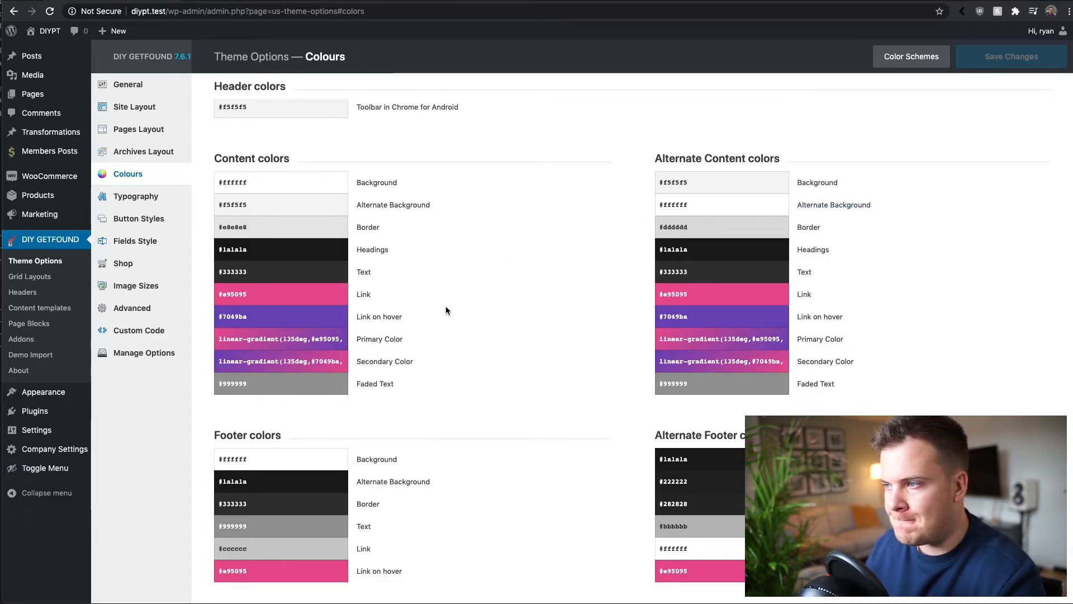
{"action": "left_click", "coordinate": [289, 296]}
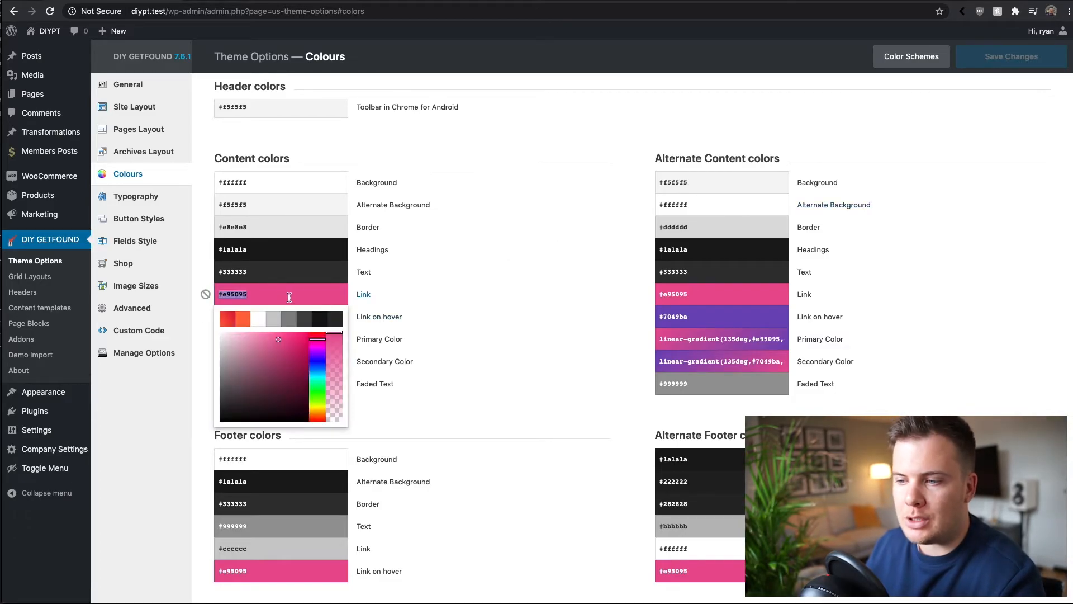
{"action": "left_click", "coordinate": [501, 284]}
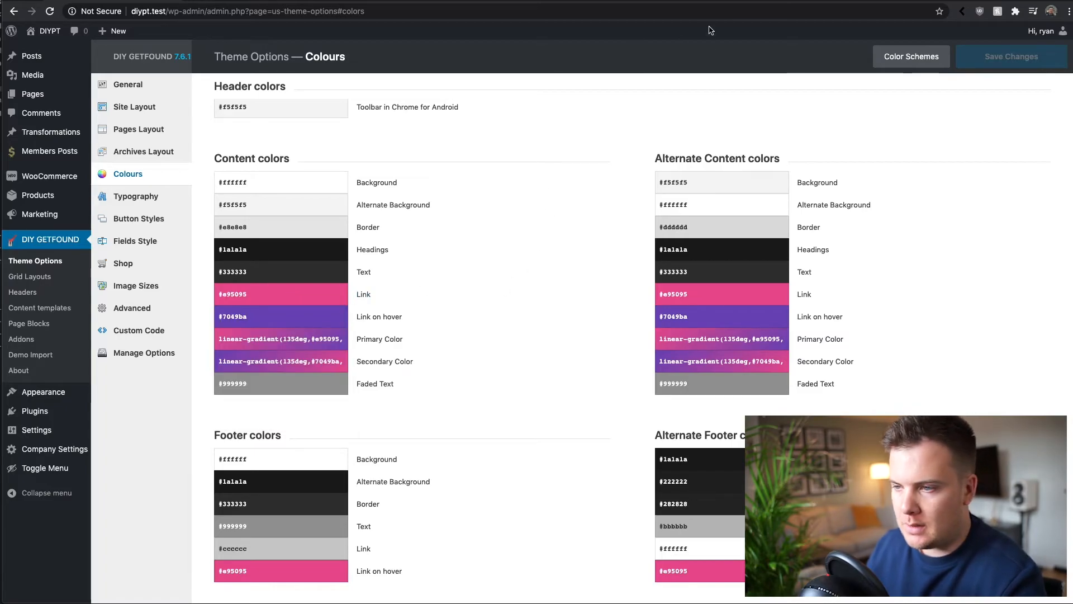
- Return to the Pilates illustration on Freepik and set its colour to hex E95095
{"action": "left_click", "coordinate": [758, 1]}
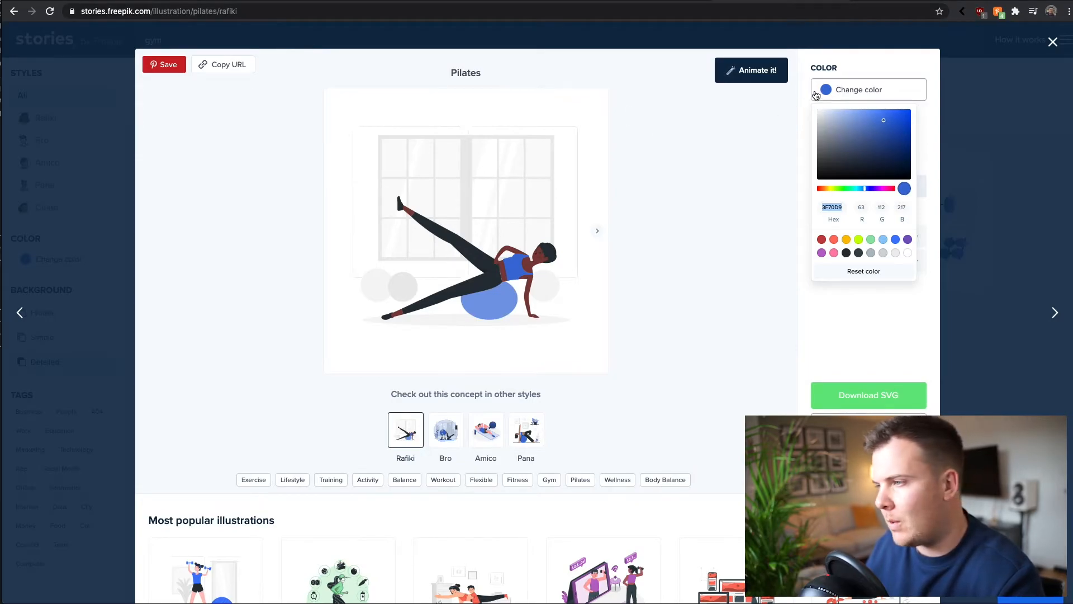
{"action": "left_click", "coordinate": [834, 207]}
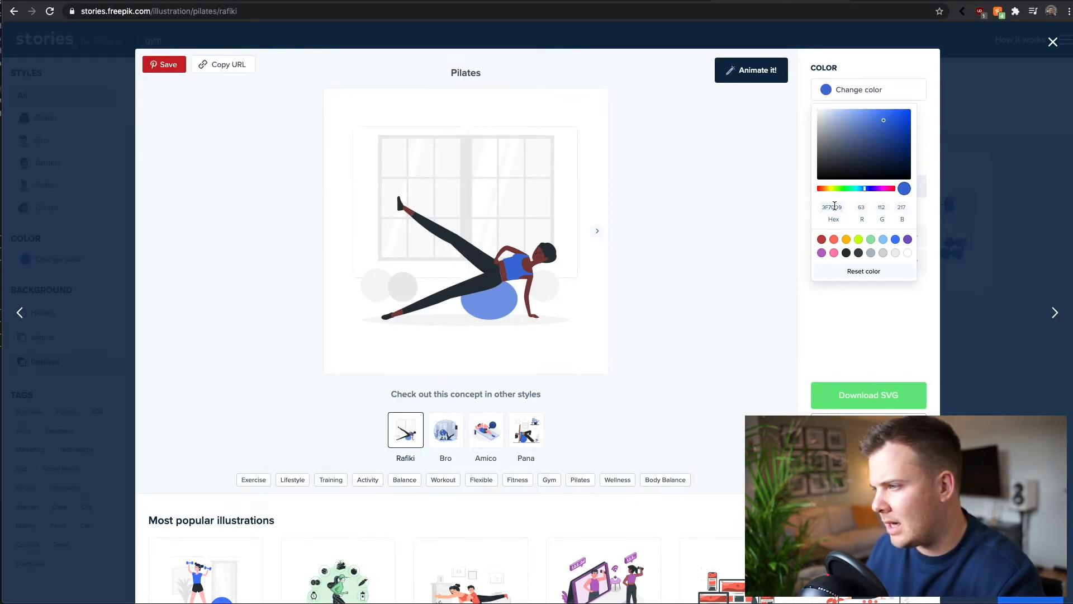
{"action": "double_click", "coordinate": [832, 208]}
{"action": "type", "text": "E95095"}
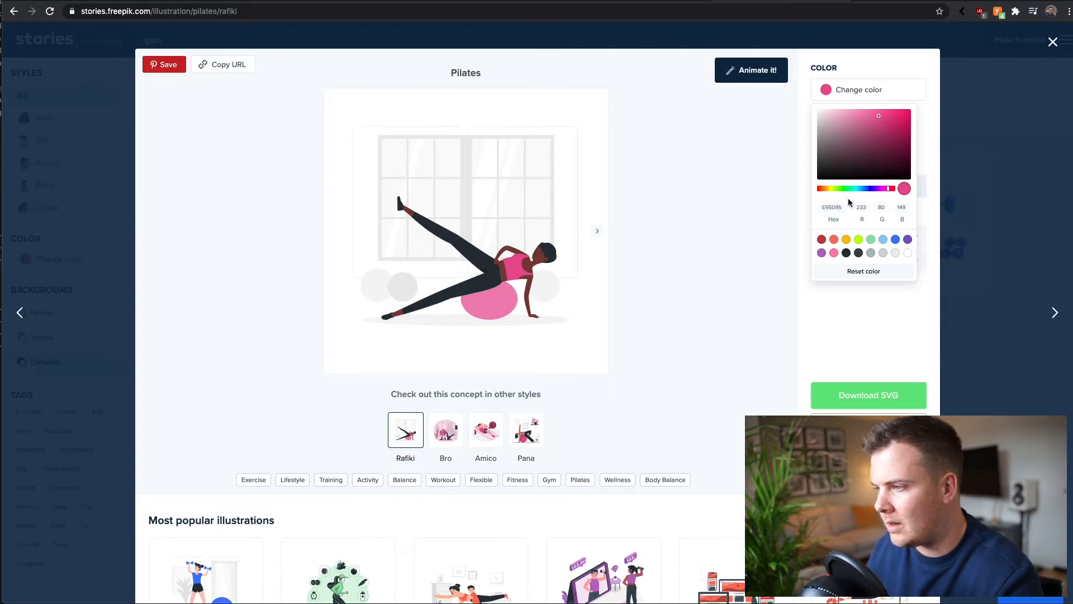
{"action": "left_click", "coordinate": [714, 223]}
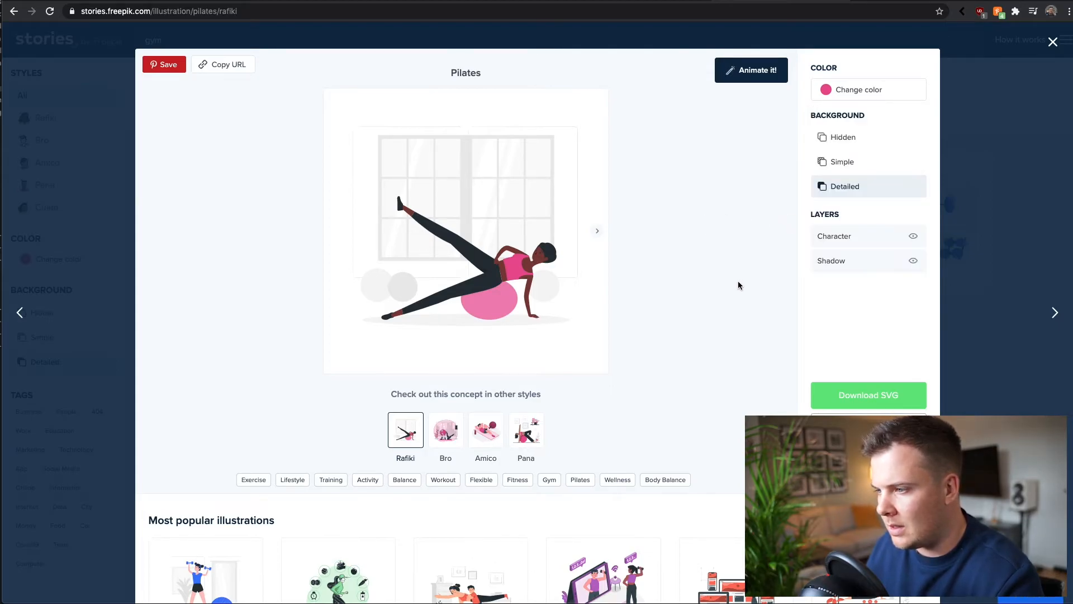
- Compare the Hidden, Simple and Detailed backgrounds for the Pilates illustration and choose Simple
{"action": "left_click", "coordinate": [837, 164]}
{"action": "left_click", "coordinate": [841, 186]}
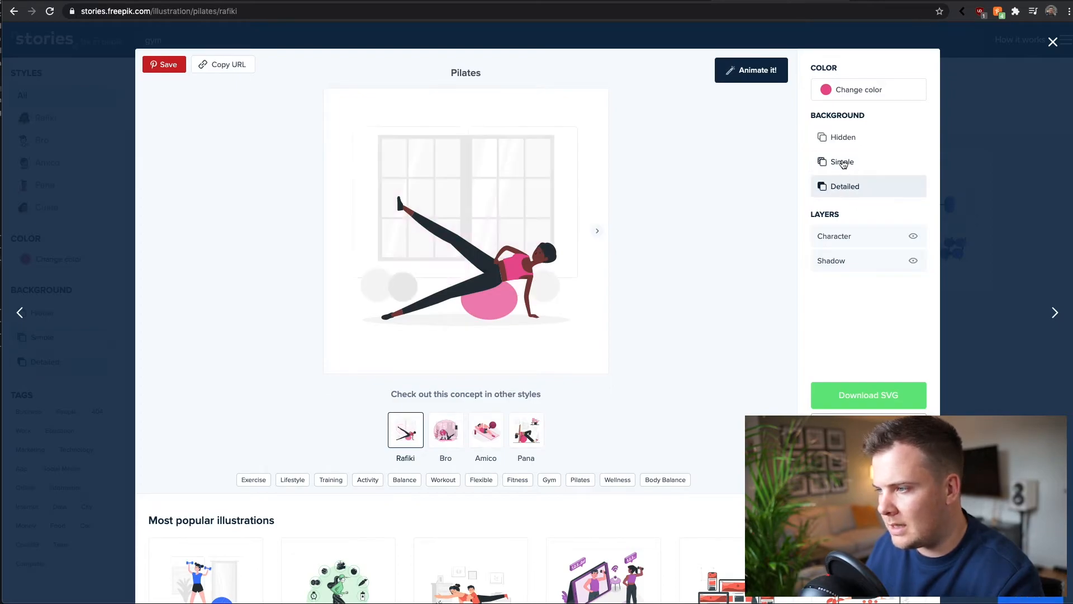
{"action": "left_click", "coordinate": [839, 162]}
{"action": "left_click", "coordinate": [836, 139]}
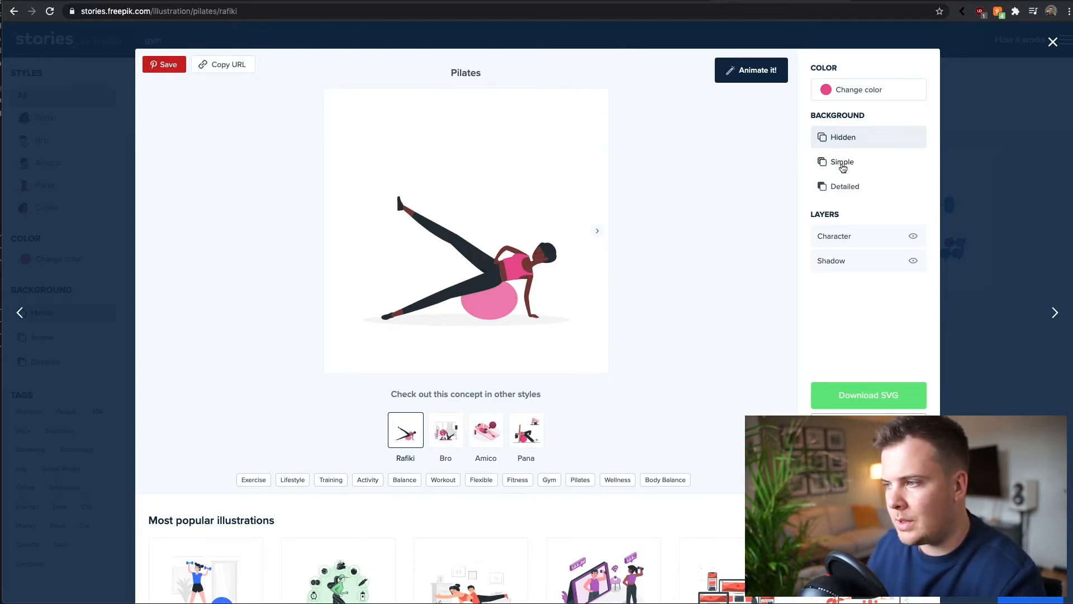
{"action": "left_click", "coordinate": [842, 162]}
{"action": "left_click", "coordinate": [842, 188]}
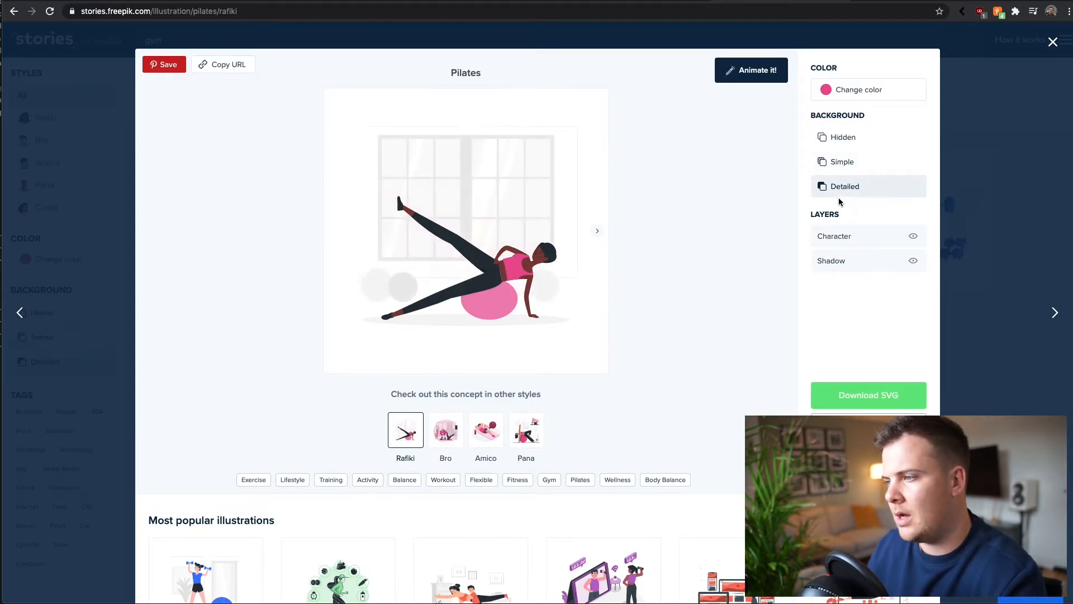
{"action": "left_click", "coordinate": [840, 167]}
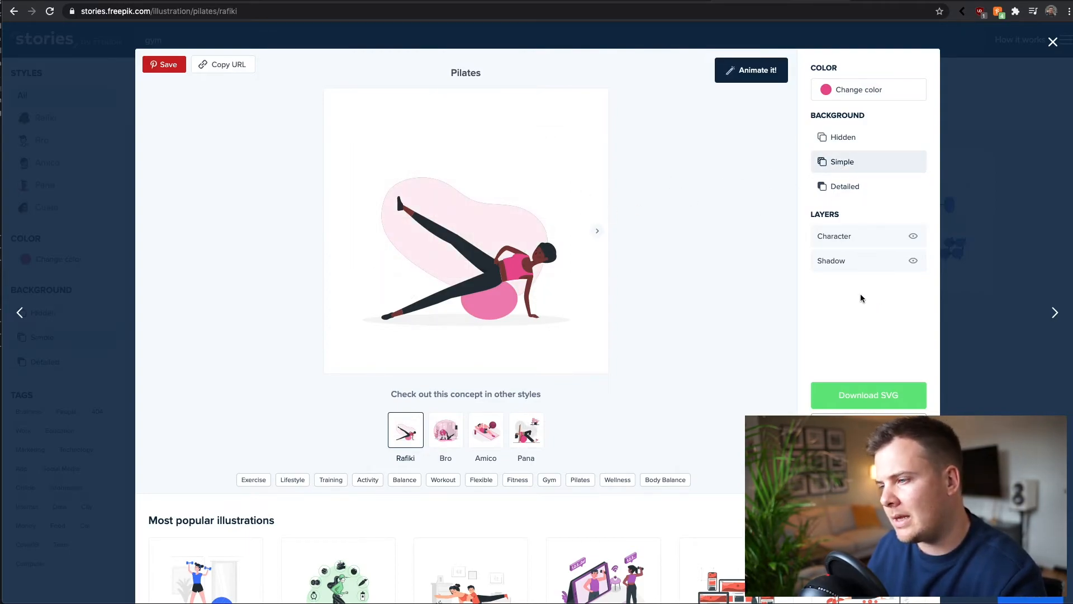
- Compare the Bro, Amico and Pana styles of the Pilates illustration and return to Rafiki
{"action": "left_click", "coordinate": [447, 433]}
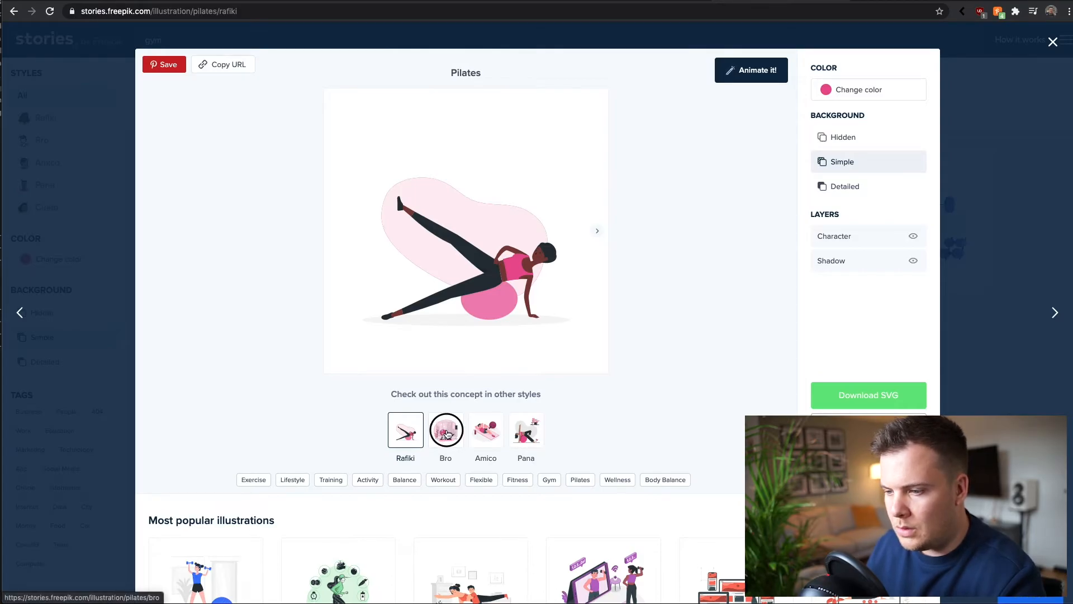
{"action": "left_click", "coordinate": [485, 430]}
{"action": "left_click", "coordinate": [526, 430]}
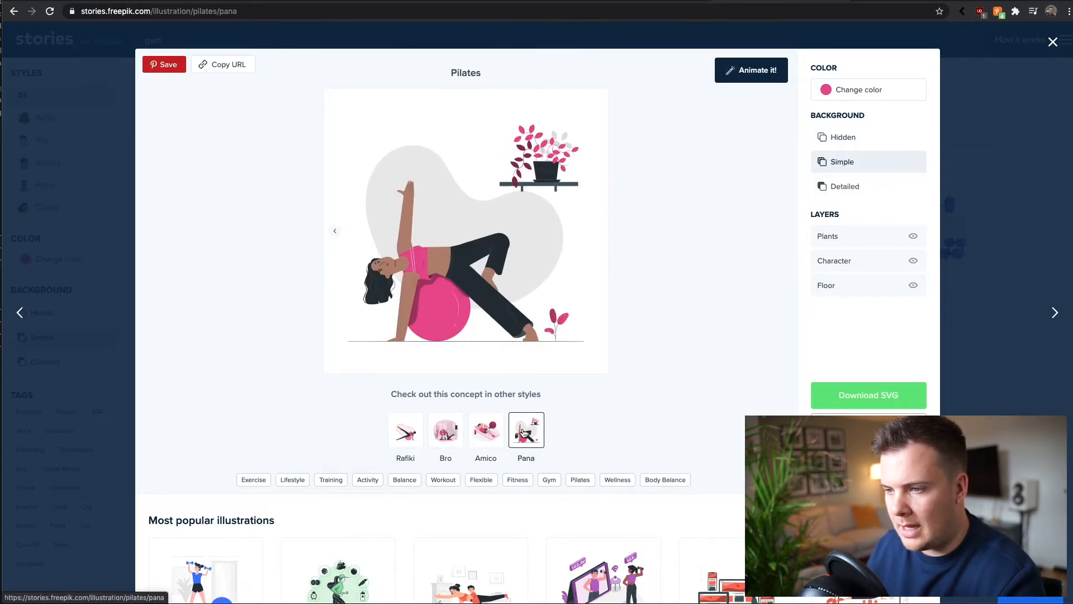
{"action": "left_click", "coordinate": [407, 436]}
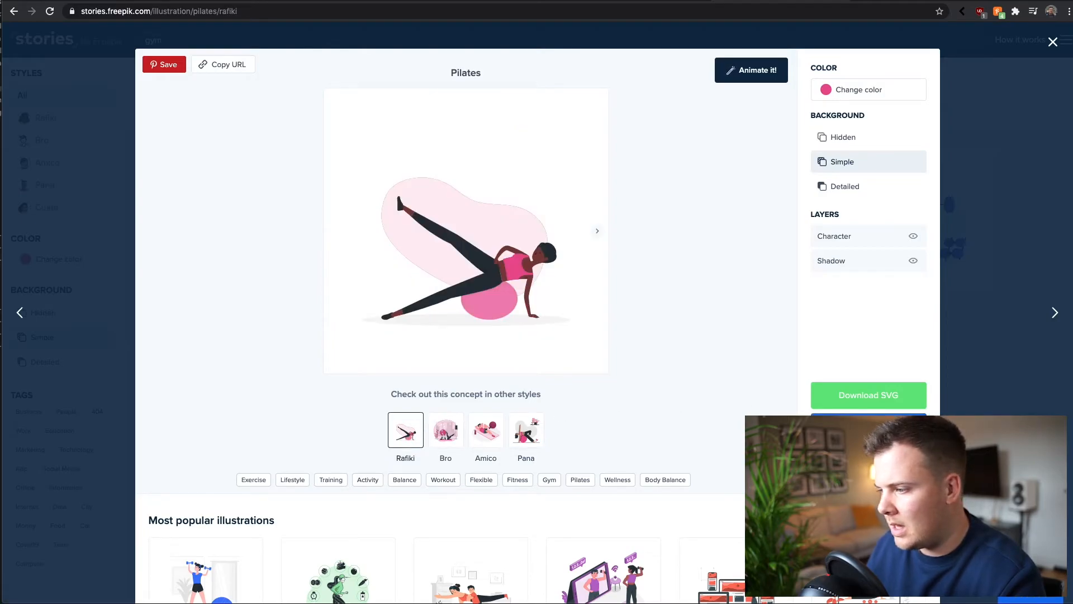
- Download the Rafiki-style Pilates illustration as a PNG and dismiss the attribution notice
{"action": "left_click", "coordinate": [855, 420]}
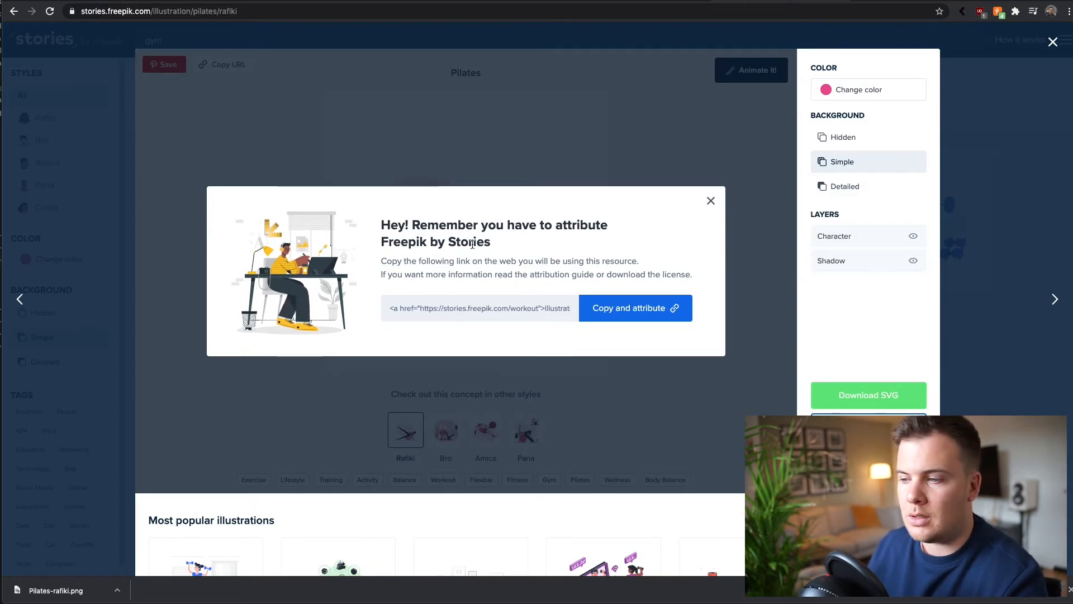
{"action": "left_click", "coordinate": [711, 202]}
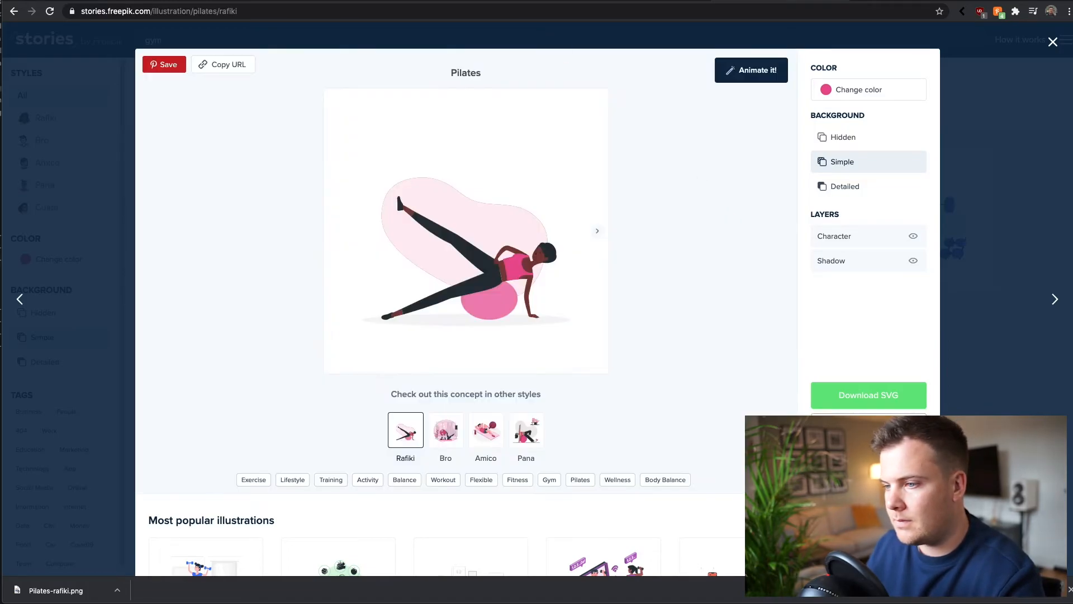
- Switch to the fitness site's homepage and examine the illustrations in the "Whats up!" and "Let us layout the blueprint" sections
{"action": "left_click", "coordinate": [389, 1]}
{"action": "left_click", "coordinate": [576, 101]}
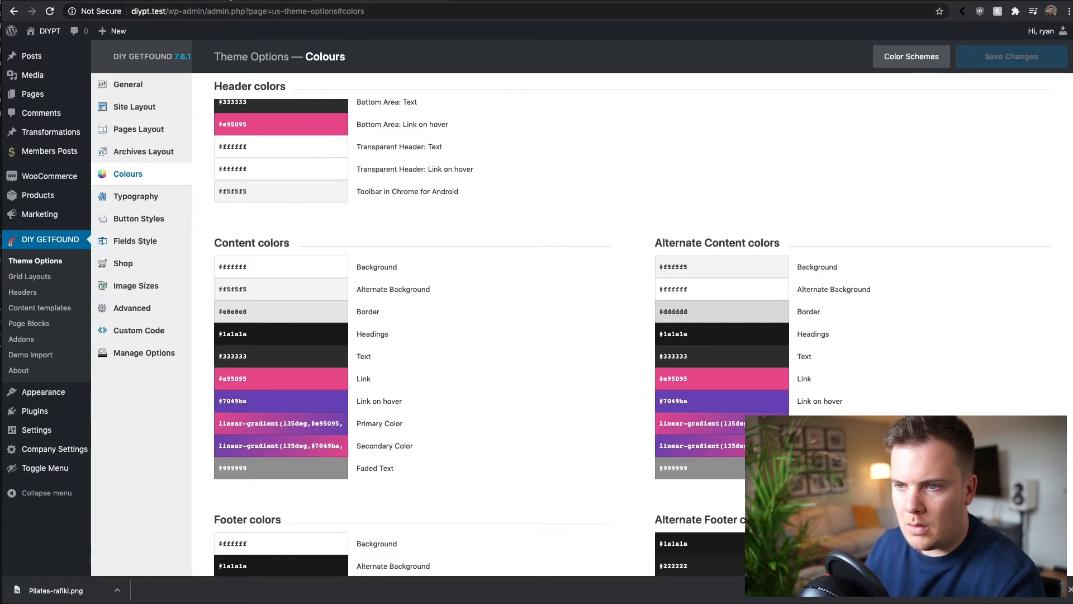
{"action": "left_click", "coordinate": [196, 2]}
{"action": "scroll", "coordinate": [319, 224], "scroll_direction": "down", "scroll_amount": 9}
{"action": "scroll", "coordinate": [319, 224], "scroll_direction": "down", "scroll_amount": 10}
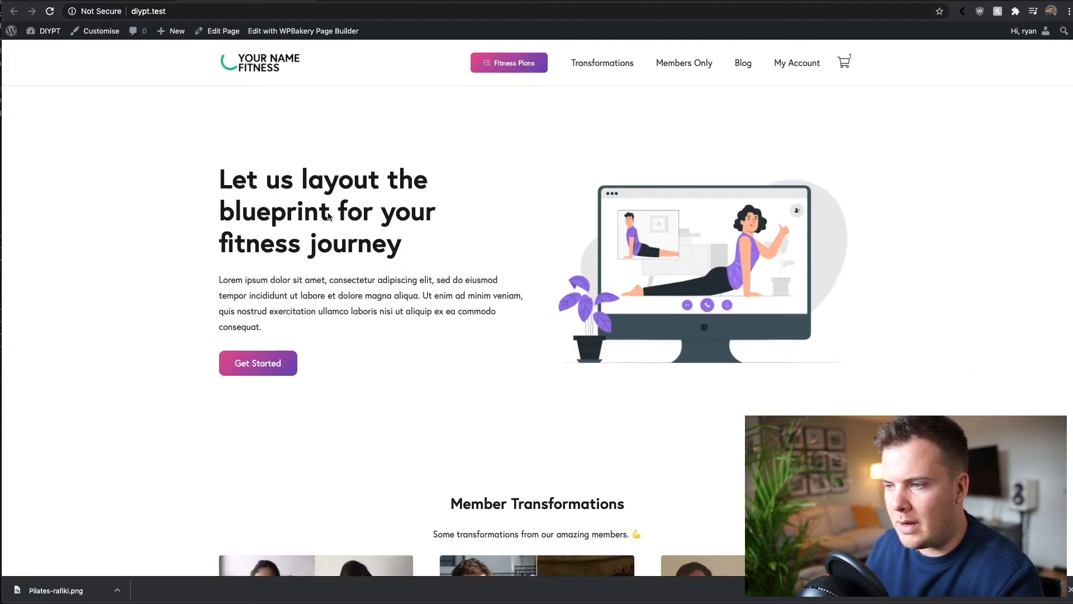
{"action": "scroll", "coordinate": [330, 206], "scroll_direction": "down", "scroll_amount": 4}
{"action": "scroll", "coordinate": [331, 206], "scroll_direction": "up", "scroll_amount": 6}
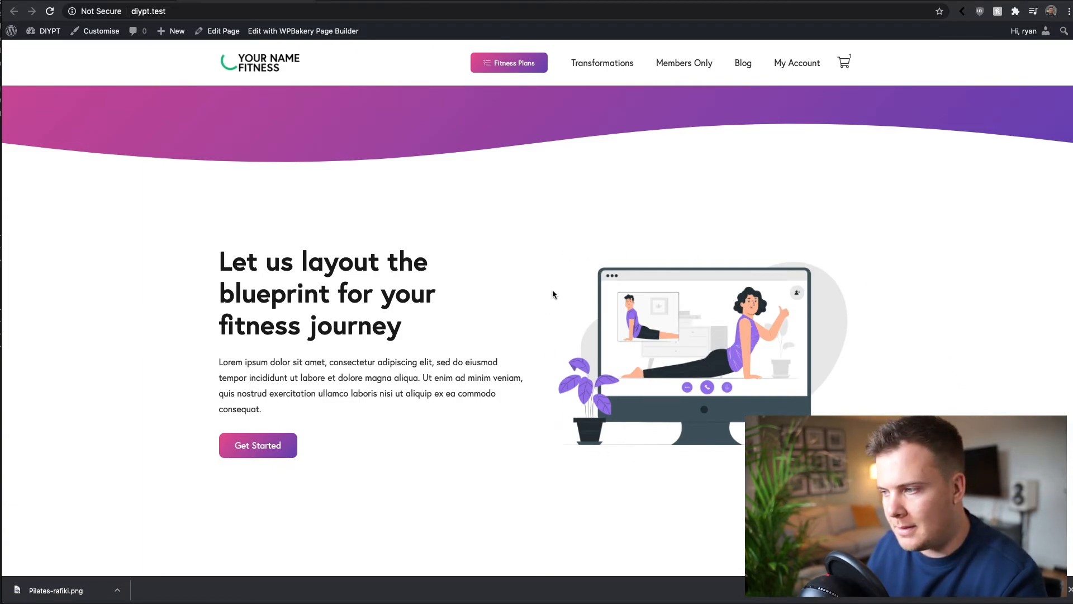
{"action": "scroll", "coordinate": [473, 180], "scroll_direction": "up", "scroll_amount": 5}
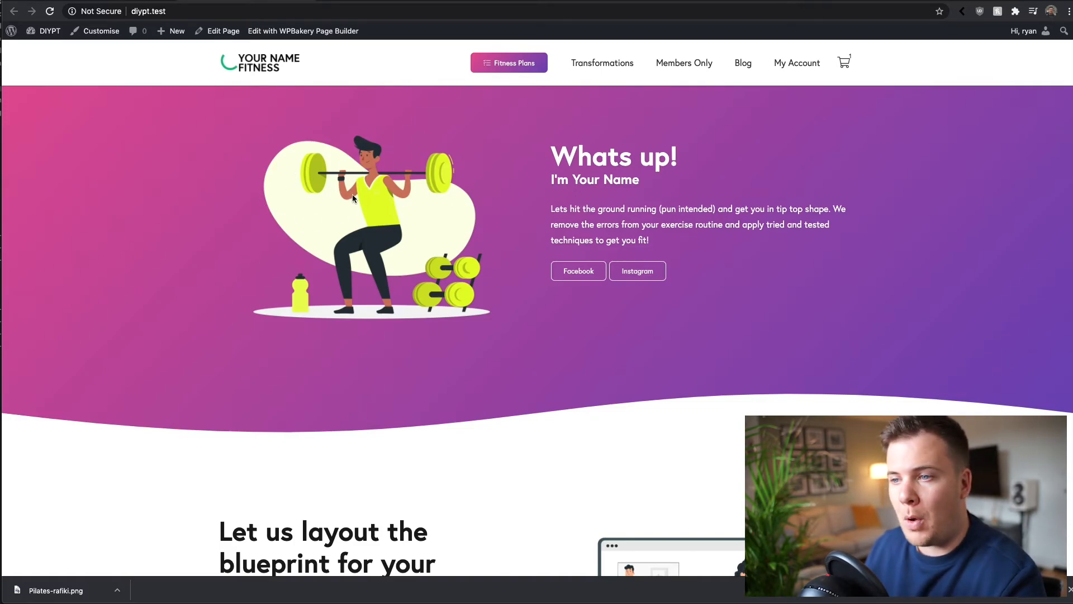
{"action": "scroll", "coordinate": [625, 318], "scroll_direction": "down", "scroll_amount": 6}
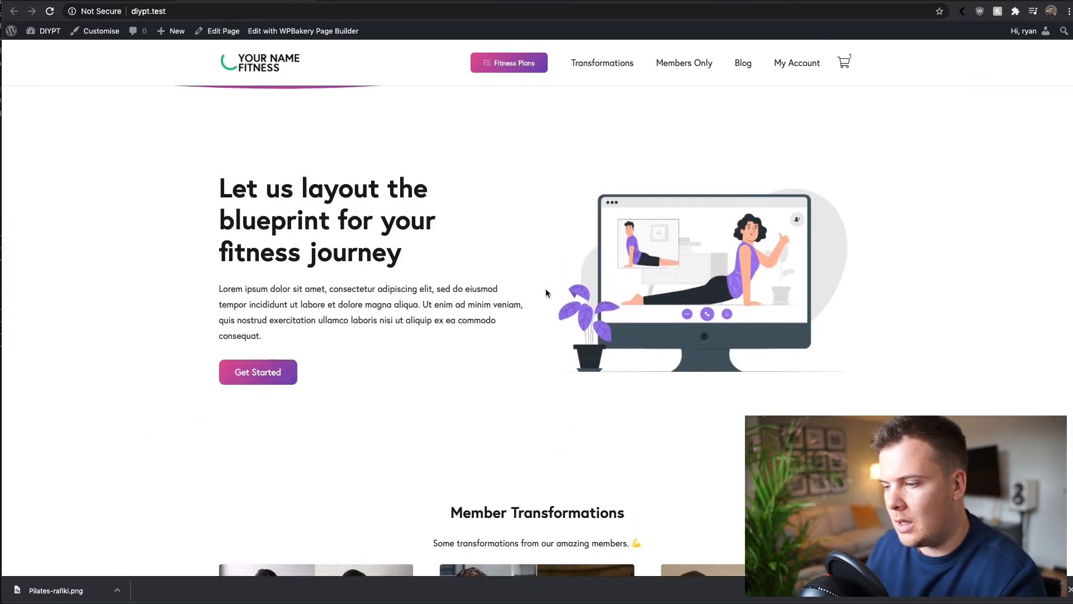
{"action": "scroll", "coordinate": [546, 290], "scroll_direction": "up", "scroll_amount": 7}
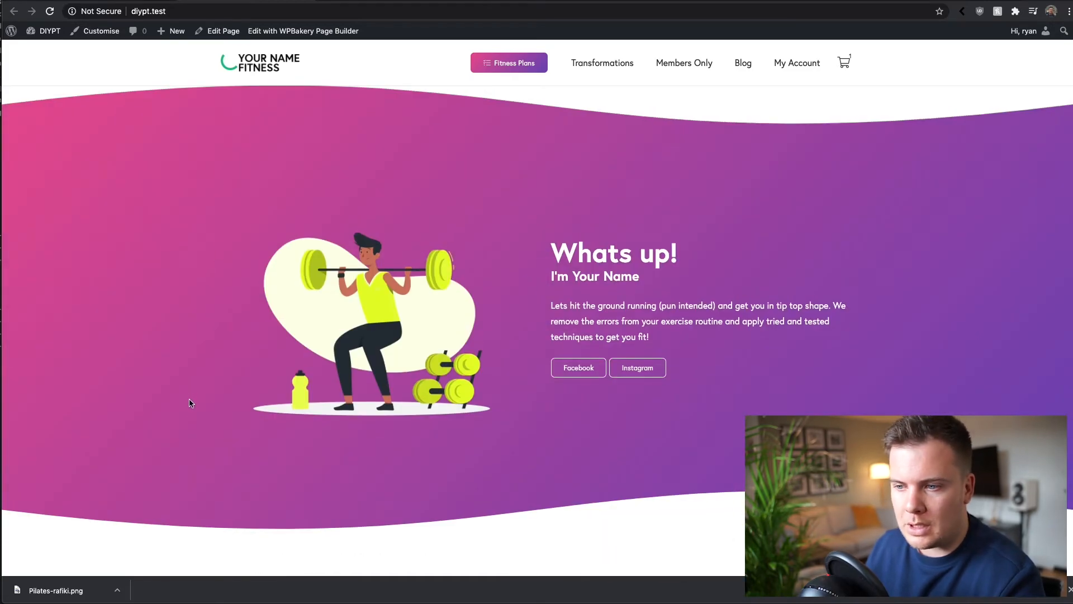
{"action": "scroll", "coordinate": [464, 204], "scroll_direction": "down", "scroll_amount": 6}
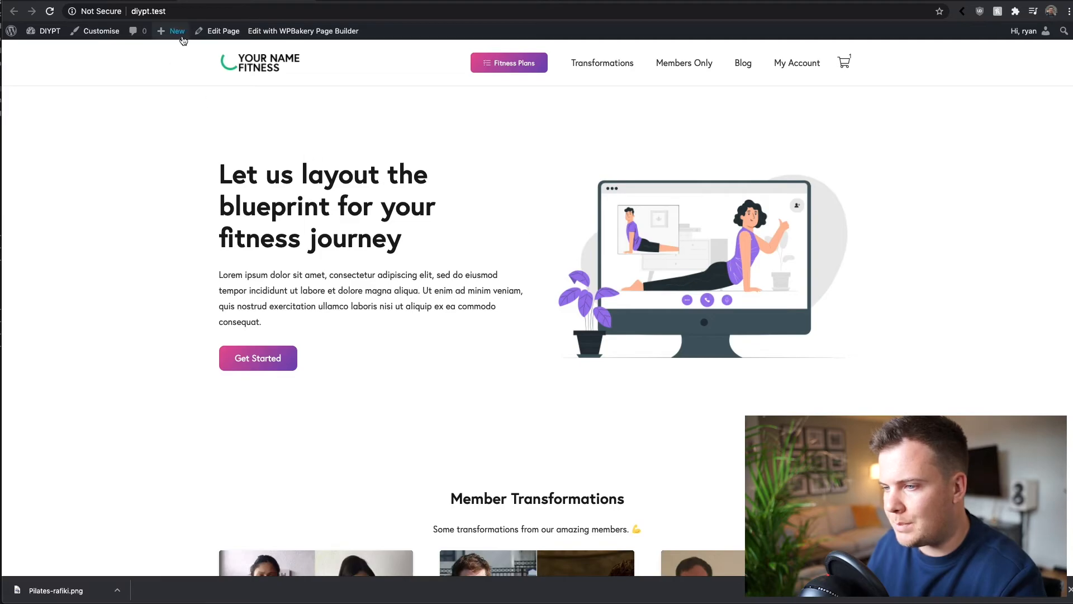
- Open the homepage for editing and bring up the settings of the image beside "Let us layout the blueprint for your fitness journey"
{"action": "left_click", "coordinate": [228, 32]}
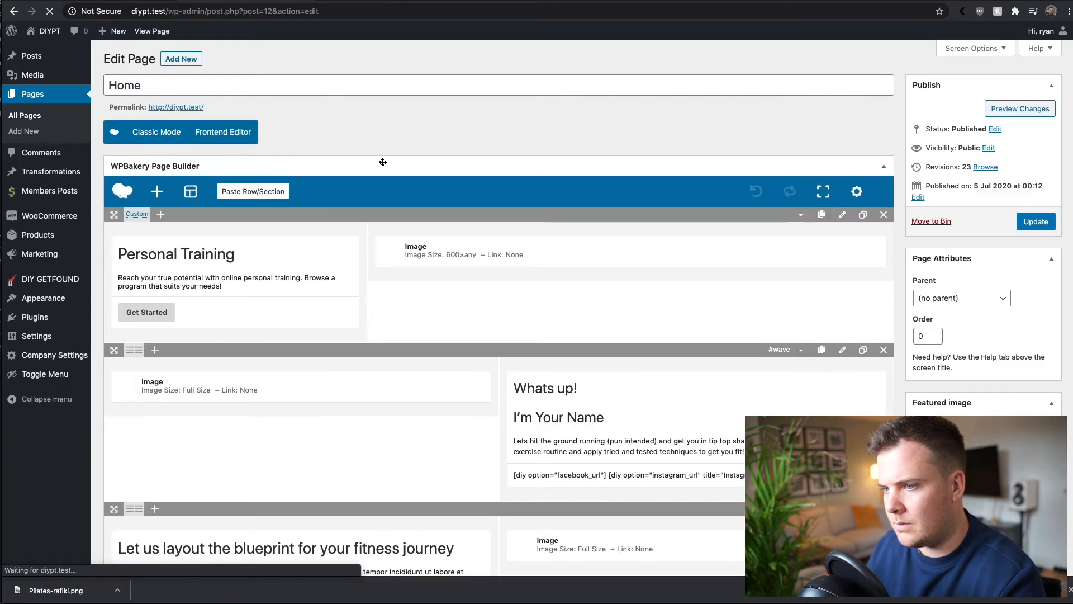
{"action": "scroll", "coordinate": [481, 173], "scroll_direction": "down", "scroll_amount": 7}
{"action": "scroll", "coordinate": [614, 199], "scroll_direction": "up", "scroll_amount": 5}
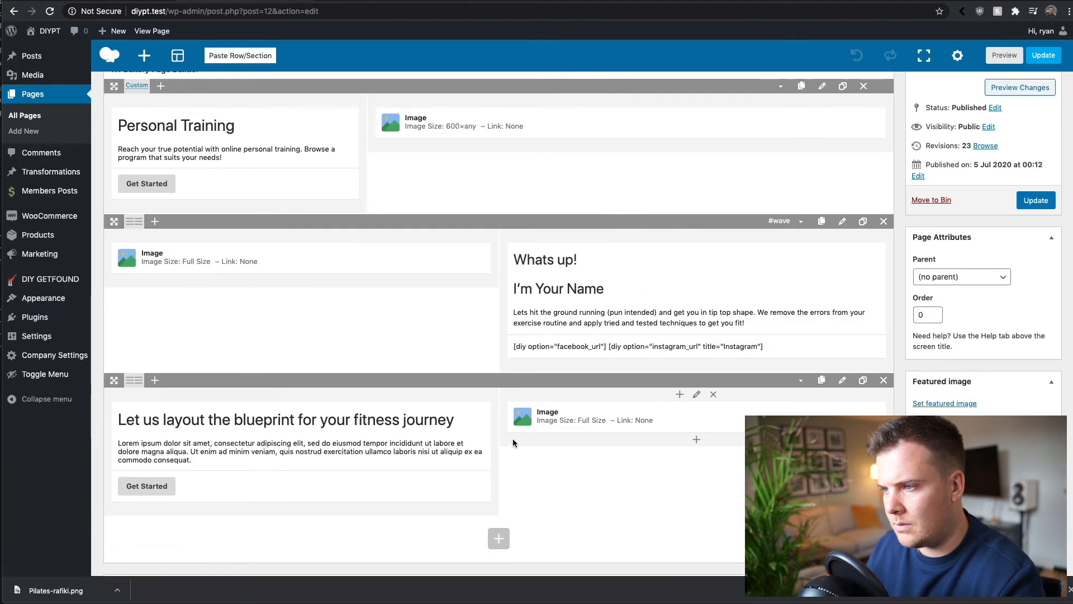
{"action": "mouse_move", "coordinate": [695, 426]}
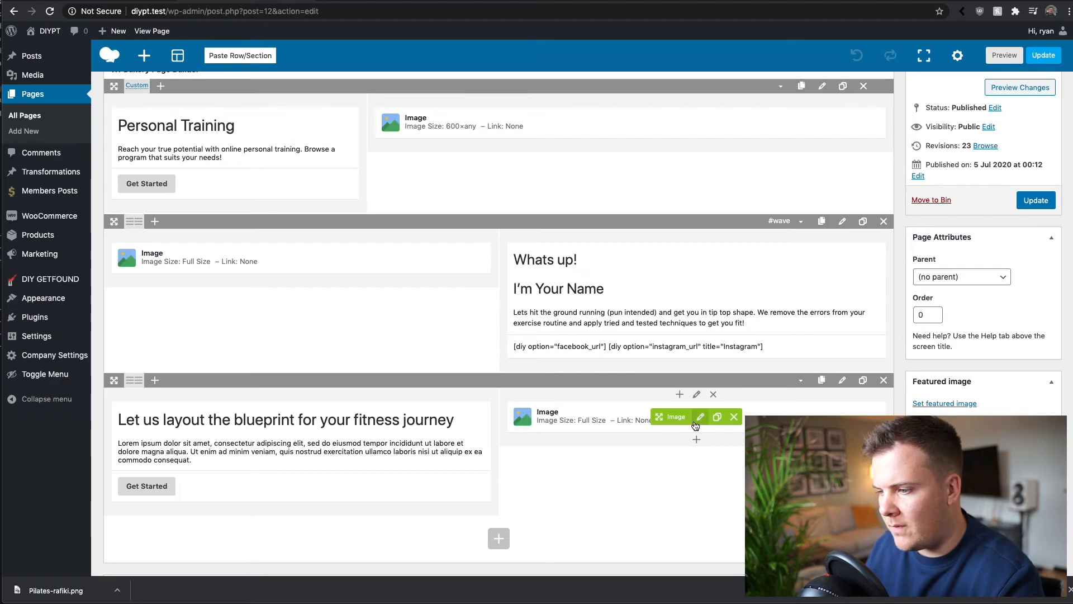
{"action": "left_click", "coordinate": [696, 422]}
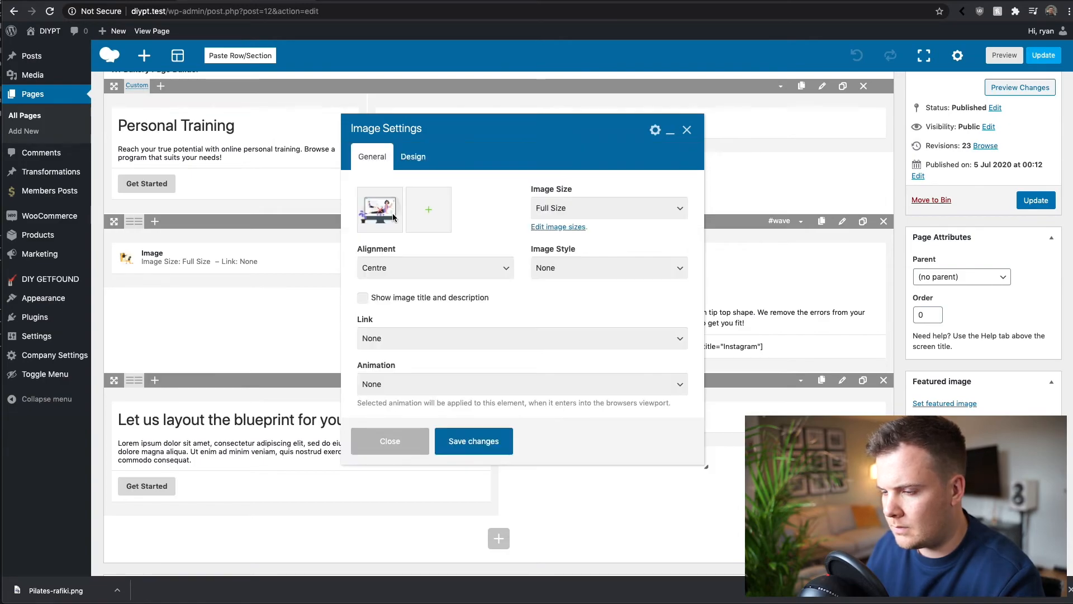
- Replace the blueprint section's image with the downloaded Pilates-rafiki.png, uploading it to the media library, and save the image settings
{"action": "left_click", "coordinate": [381, 216]}
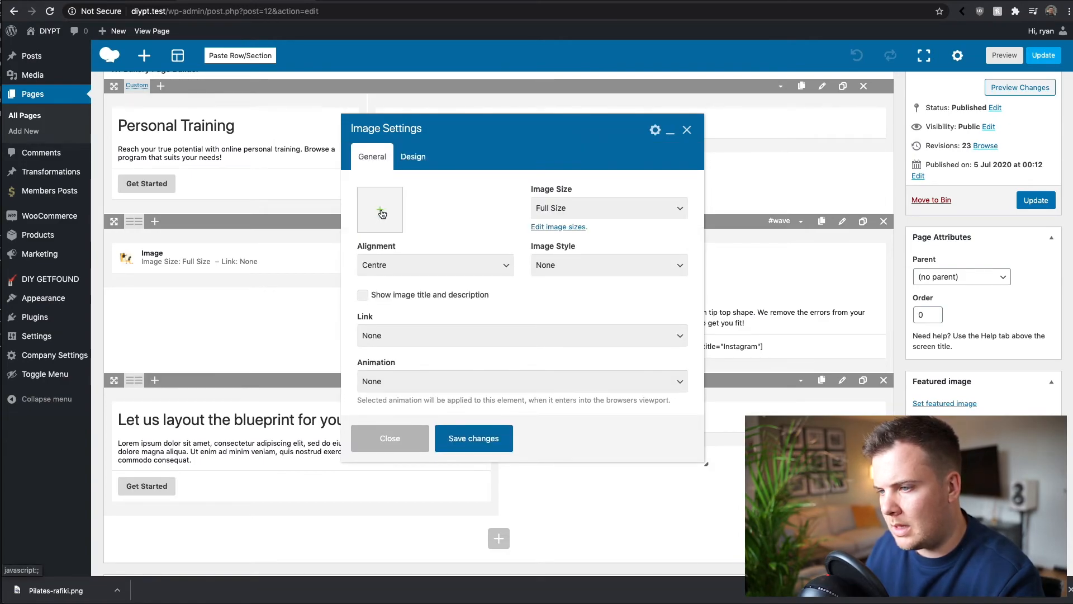
{"action": "left_click", "coordinate": [381, 212]}
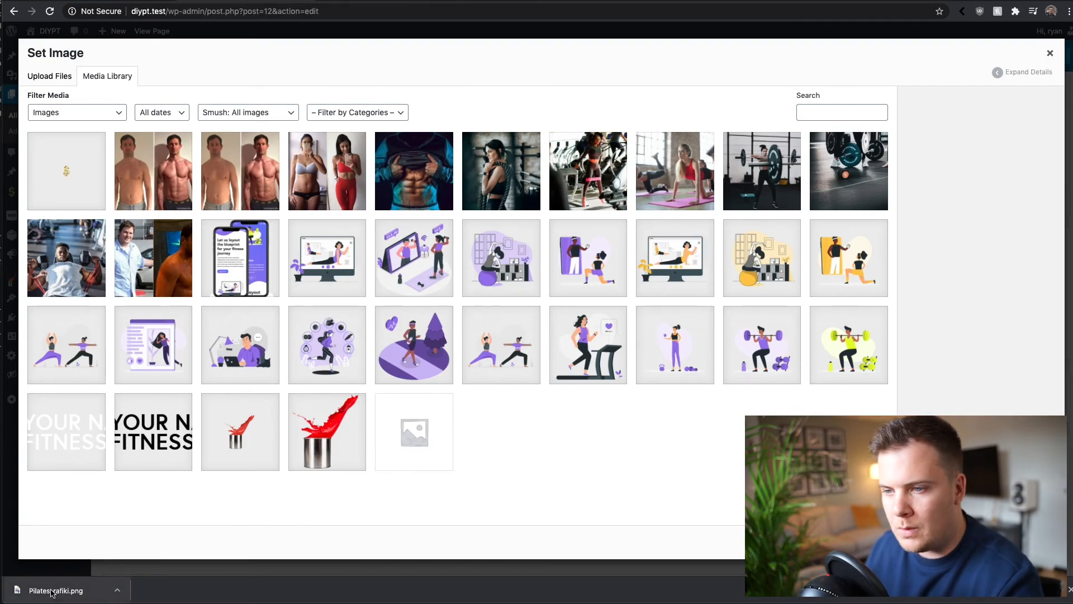
{"action": "left_click_drag", "start_coordinate": [46, 594], "coordinate": [207, 455]}
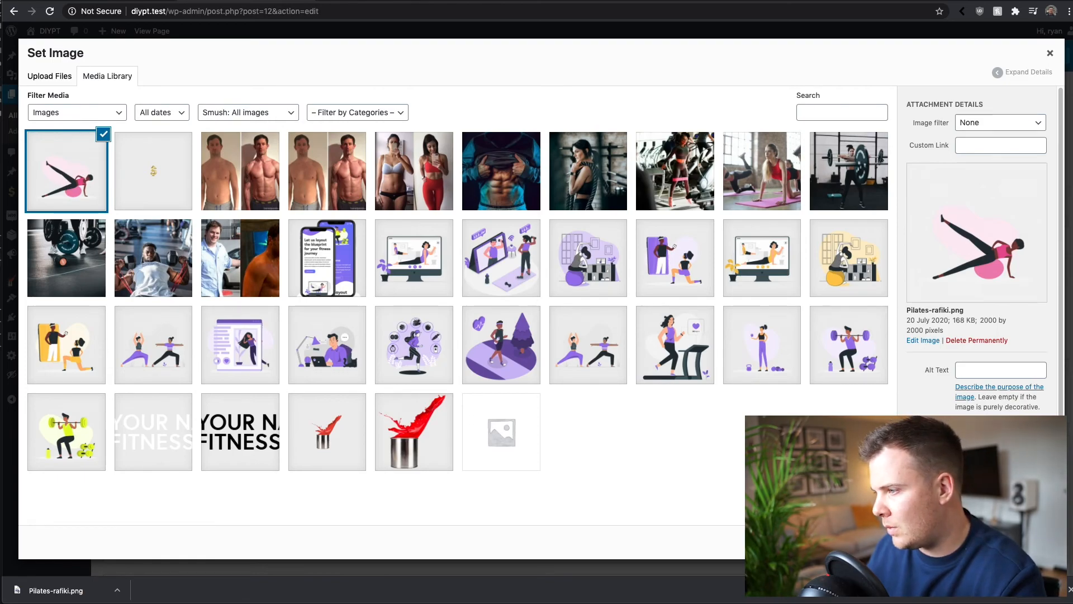
{"action": "left_click", "coordinate": [1027, 542]}
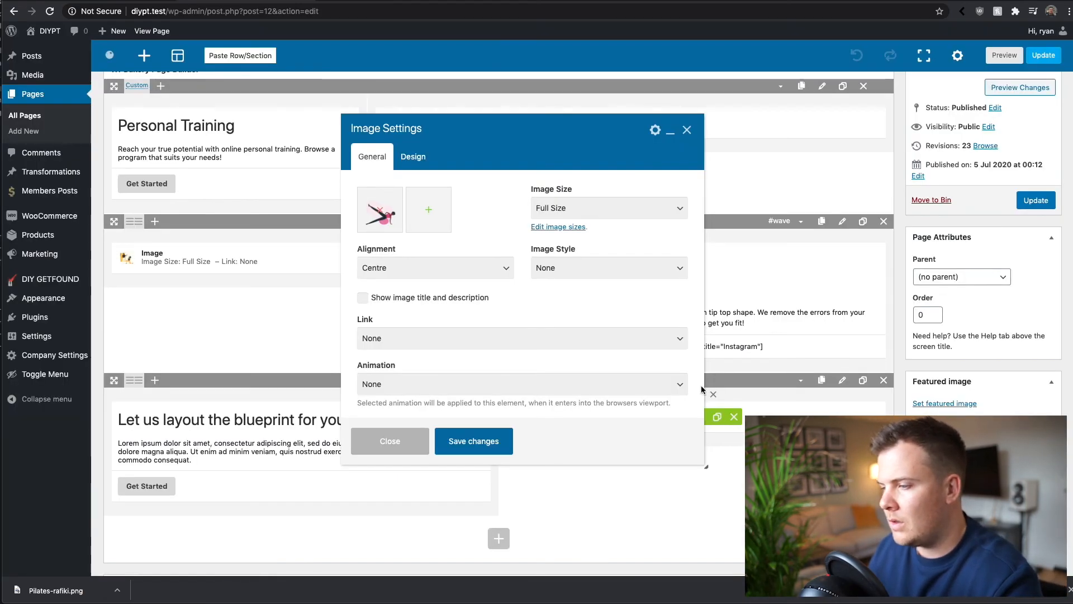
{"action": "left_click", "coordinate": [478, 441]}
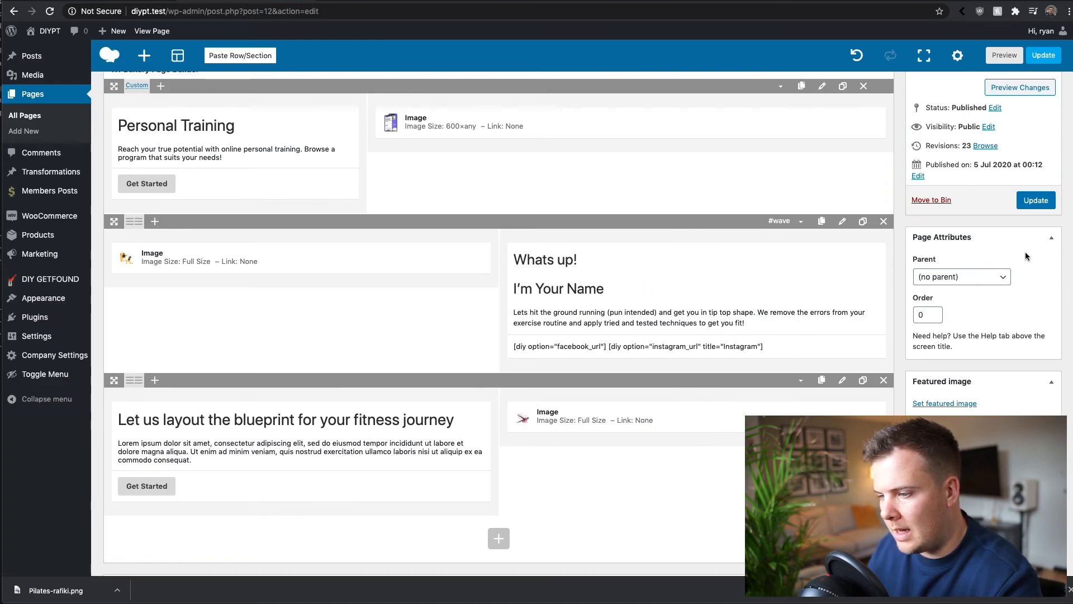
- Update the Home page and view it on the live site
{"action": "left_click", "coordinate": [1035, 201]}
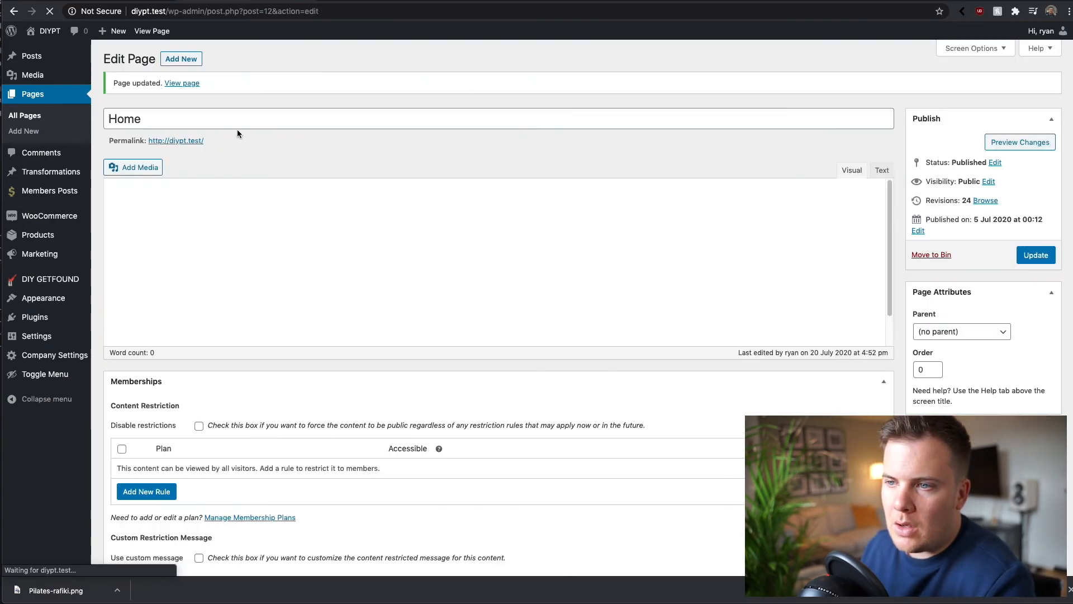
{"action": "left_click", "coordinate": [179, 84]}
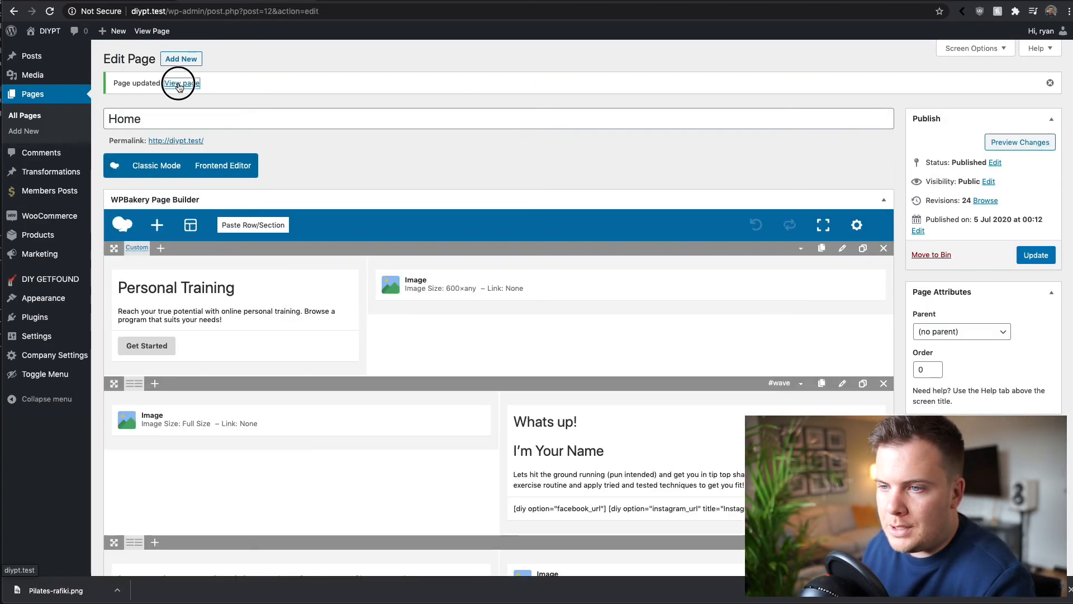